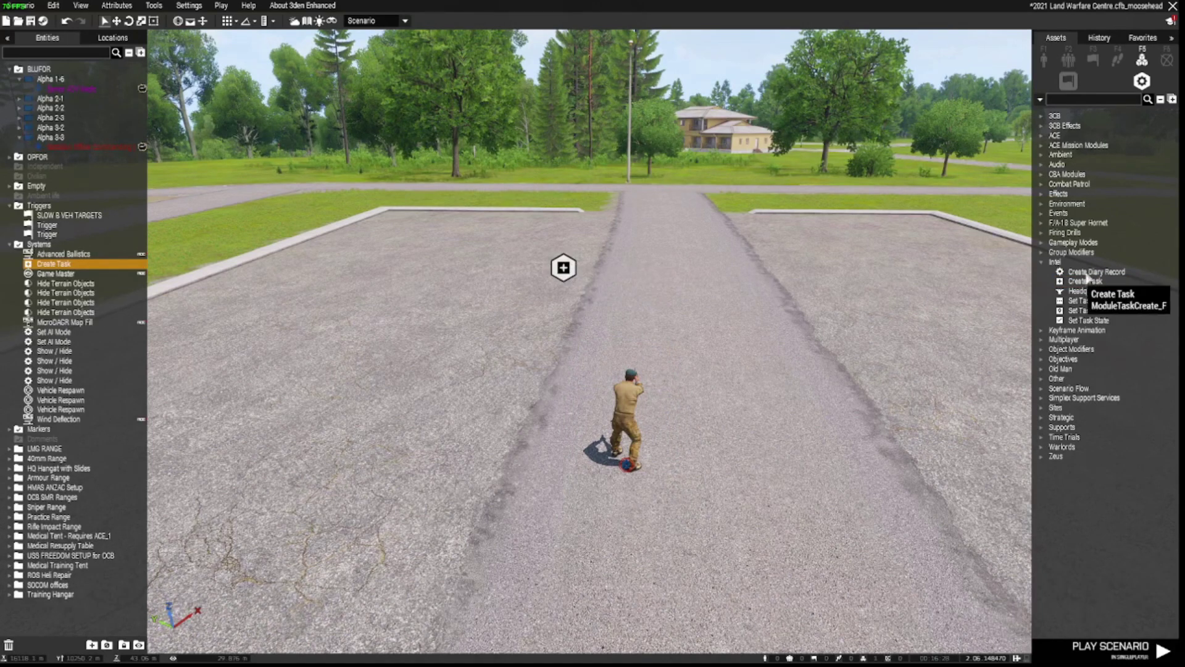
Step: Place a Set Task State module beside the Create Task module, and a plain Trigger on the paving left of the soldier
left_click(1086, 320)
left_click(702, 272)
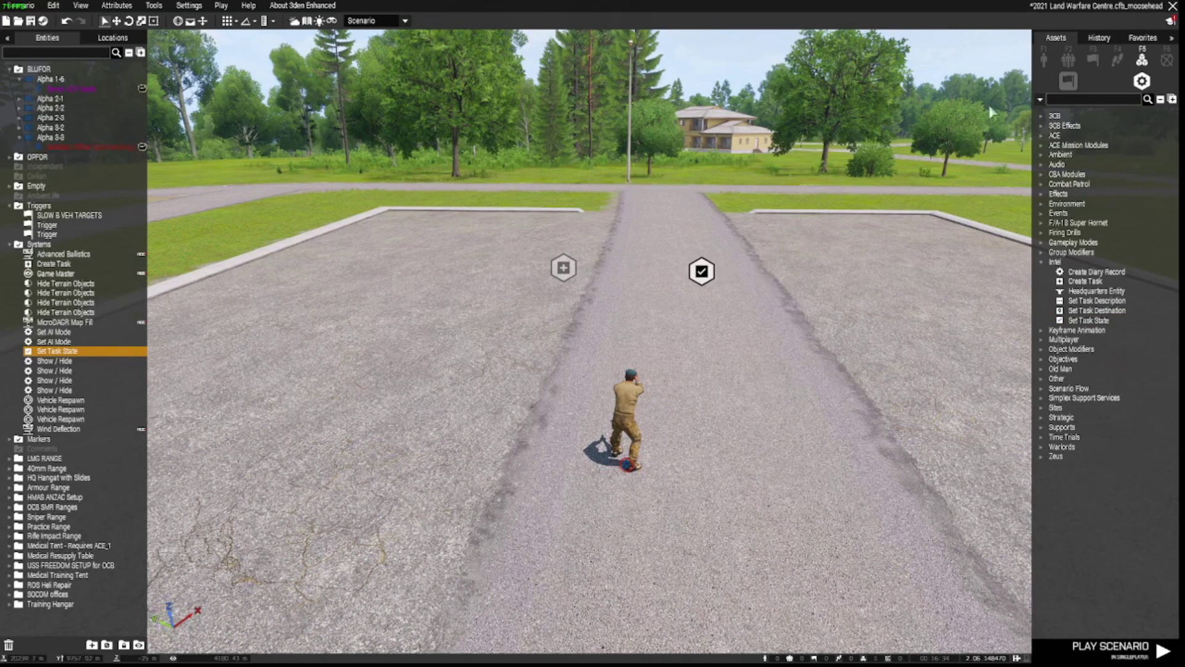
left_click(1094, 60)
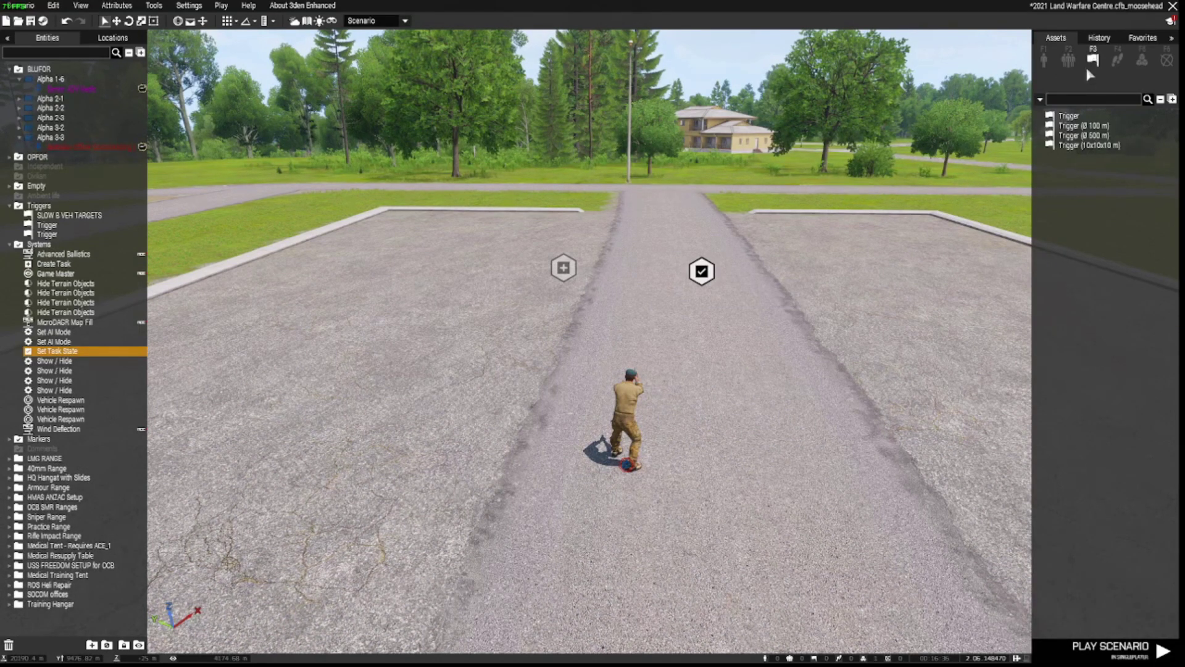
left_click(1066, 117)
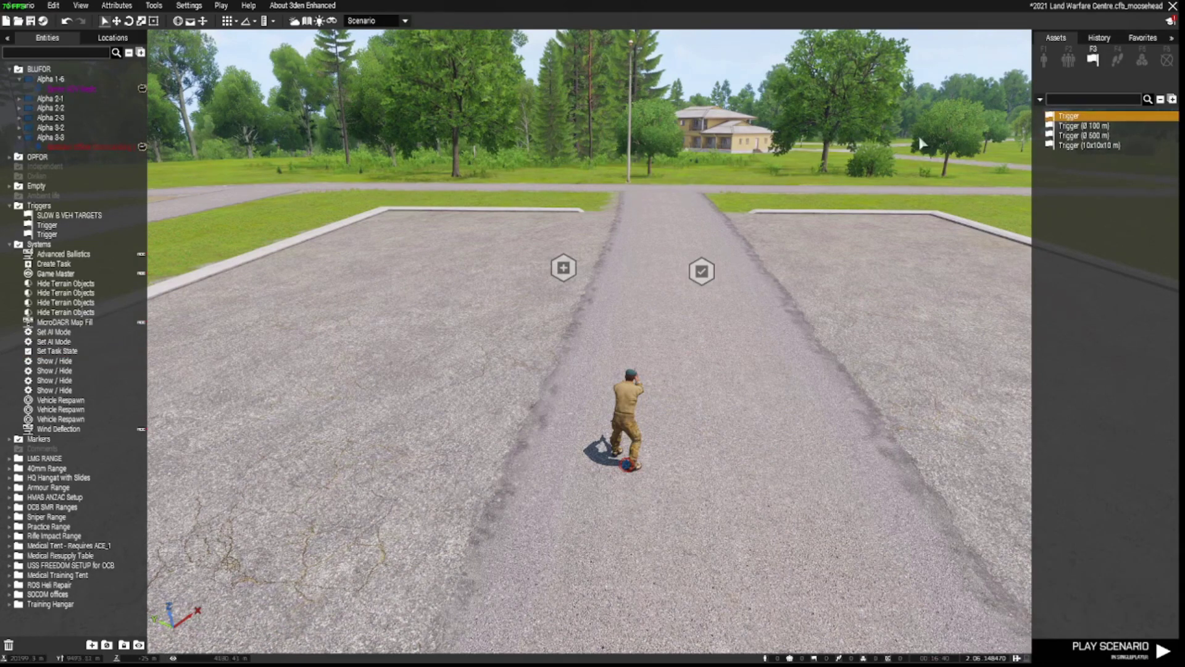
left_click(544, 354)
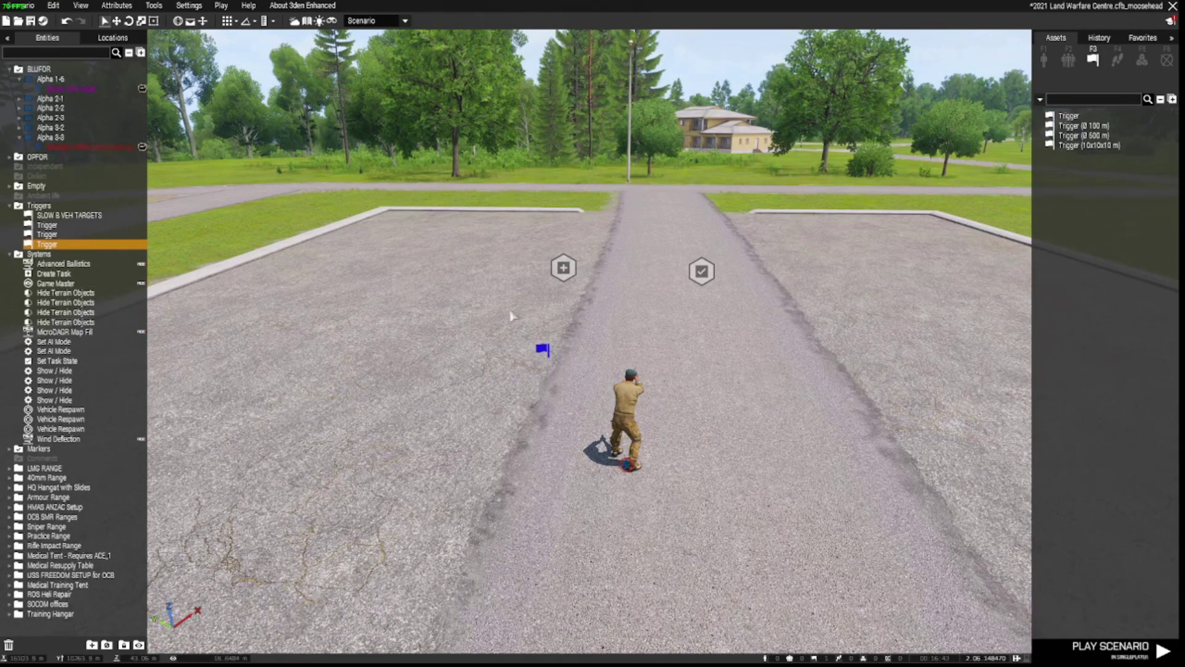
left_click_drag(541, 352, 475, 429)
Step: Place a 10x10x10 m trigger on the path between the two task modules and rotate it to line up with the path
left_click(1090, 147)
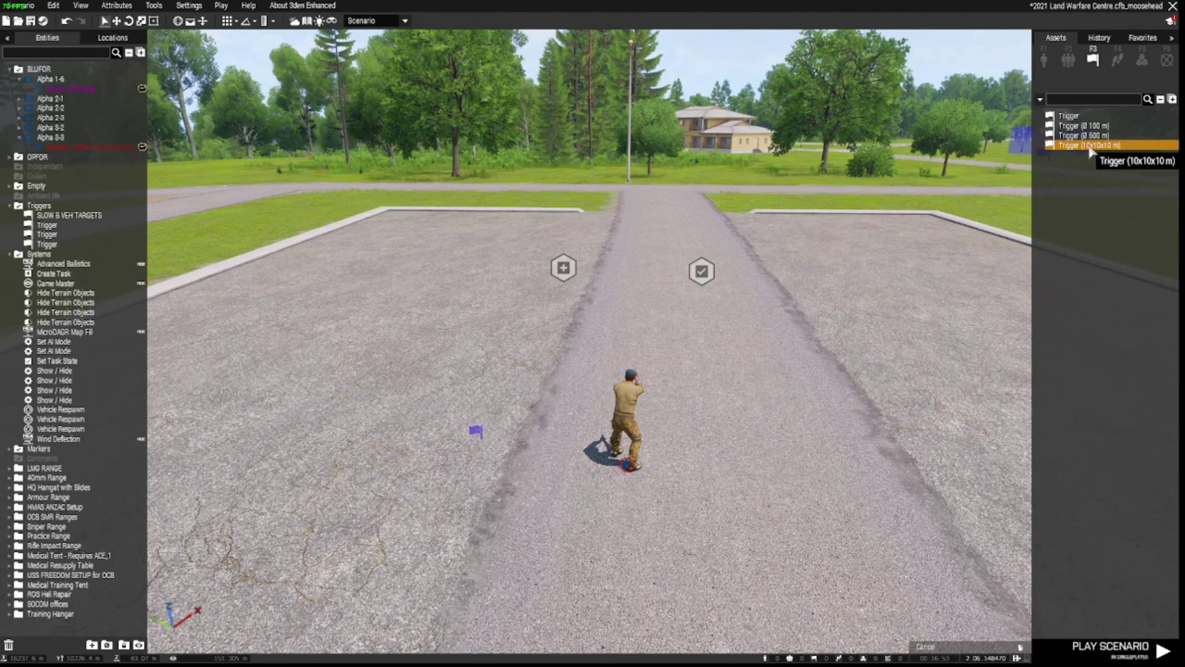
left_click(645, 281)
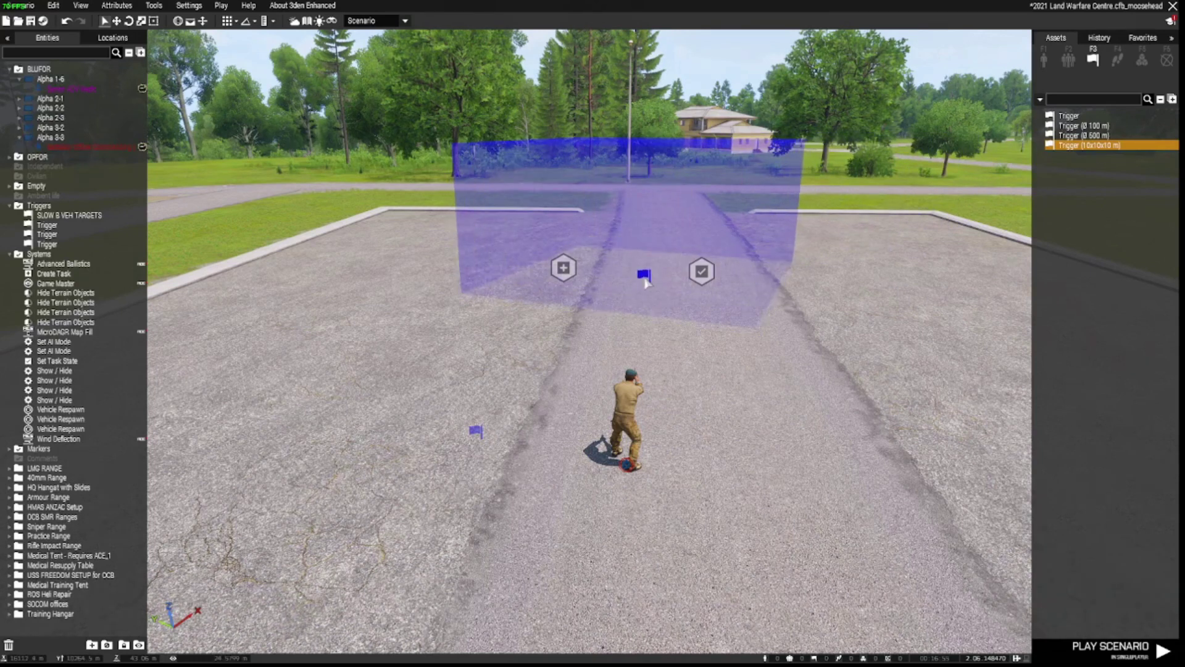
left_click(644, 278)
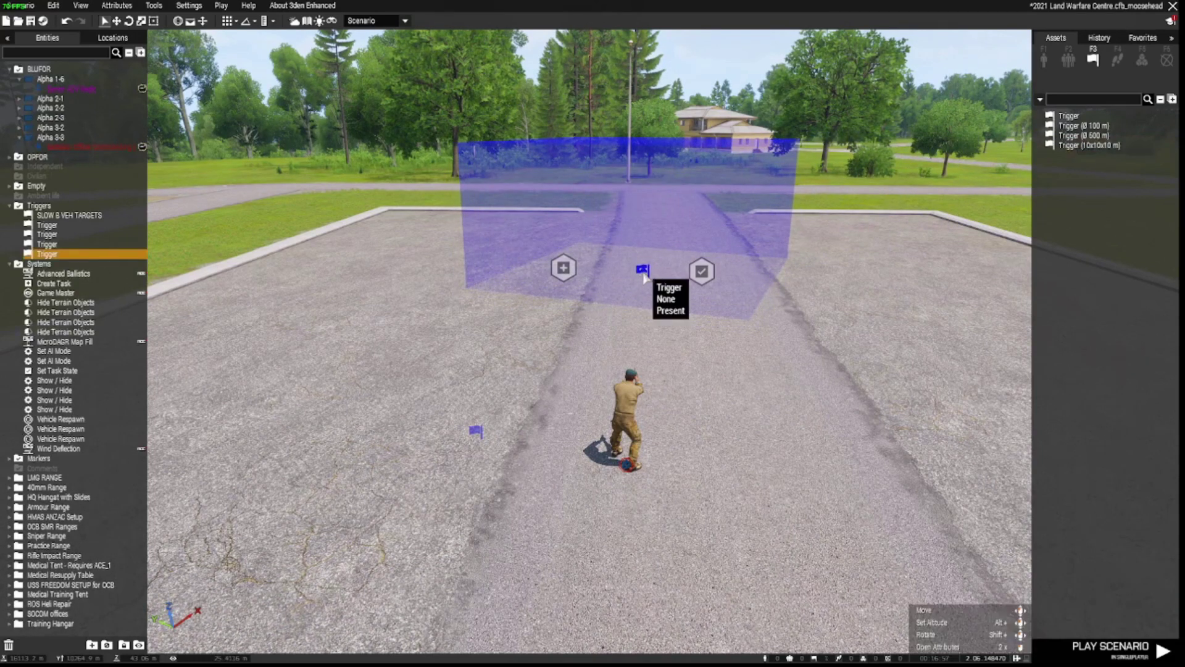
left_click_drag(644, 276, 648, 226, "shift")
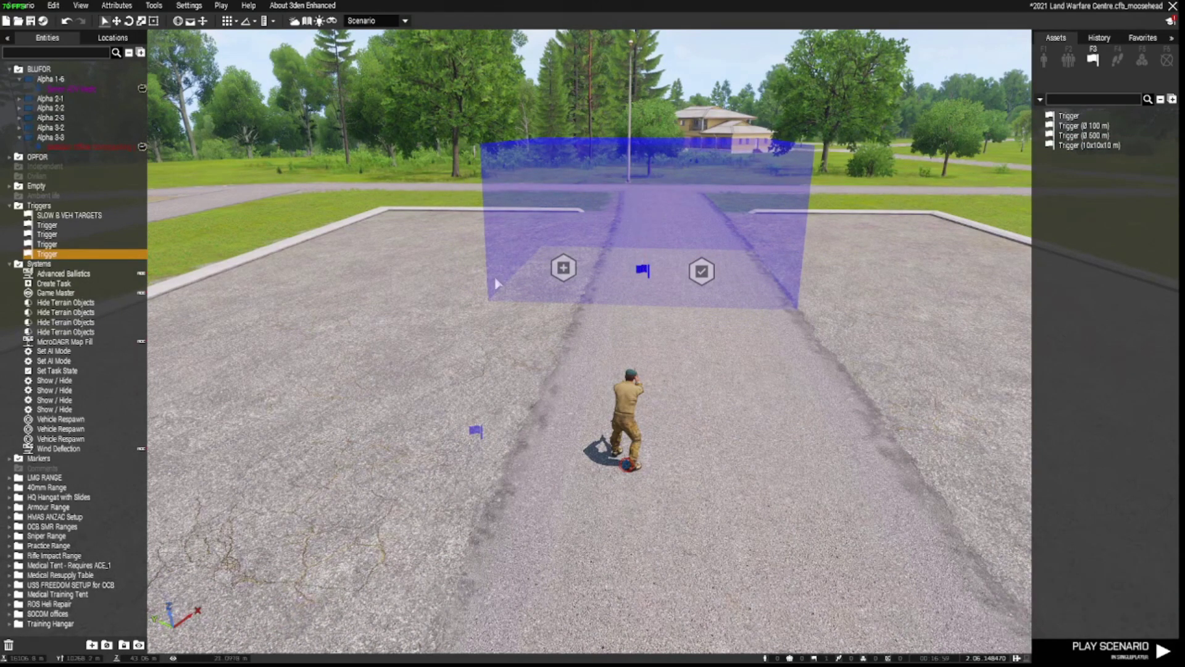
Step: Configure the Create Task module: owner All playable units, Task ID task1, title Move, description "Move straight ahead", state Assigned
mouse_move(739, 397)
right_mouse_down()
mouse_move(744, 428)
mouse_move(745, 416)
right_mouse_up()
key("w")
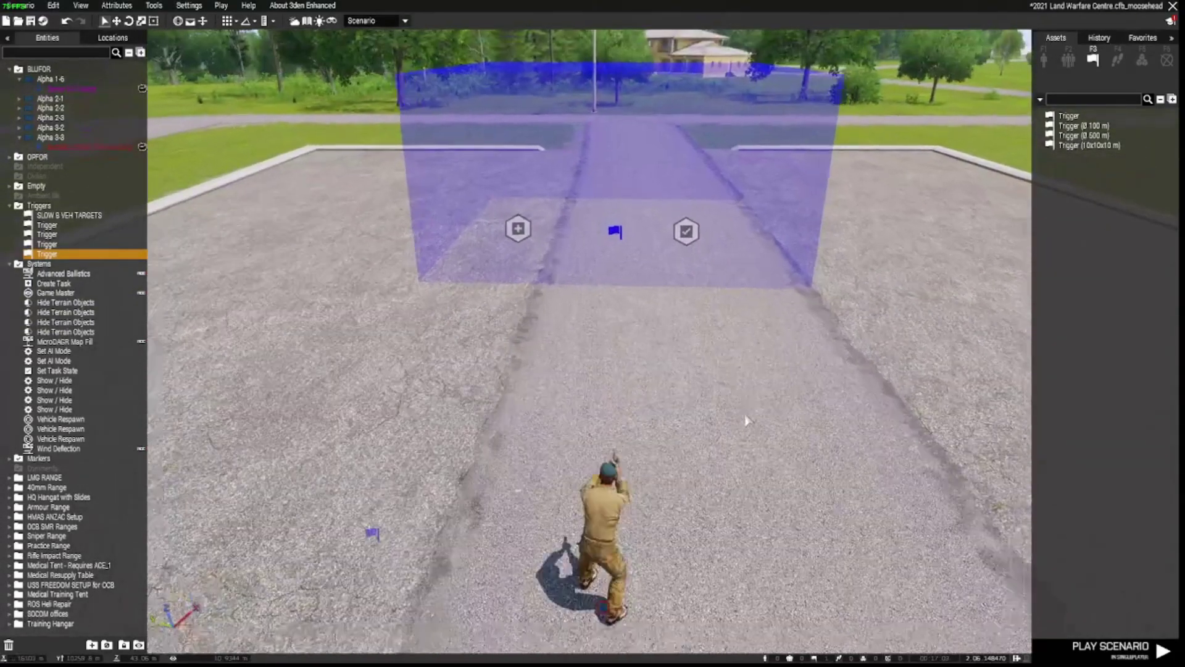
double_click(517, 232)
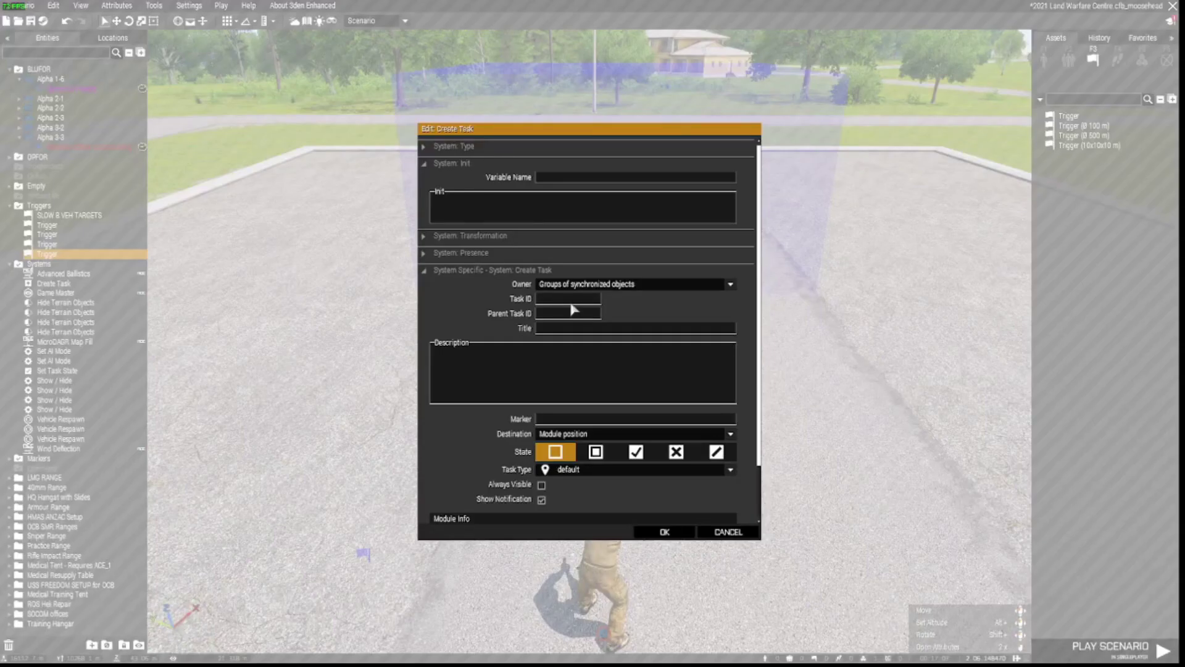
left_click(730, 286)
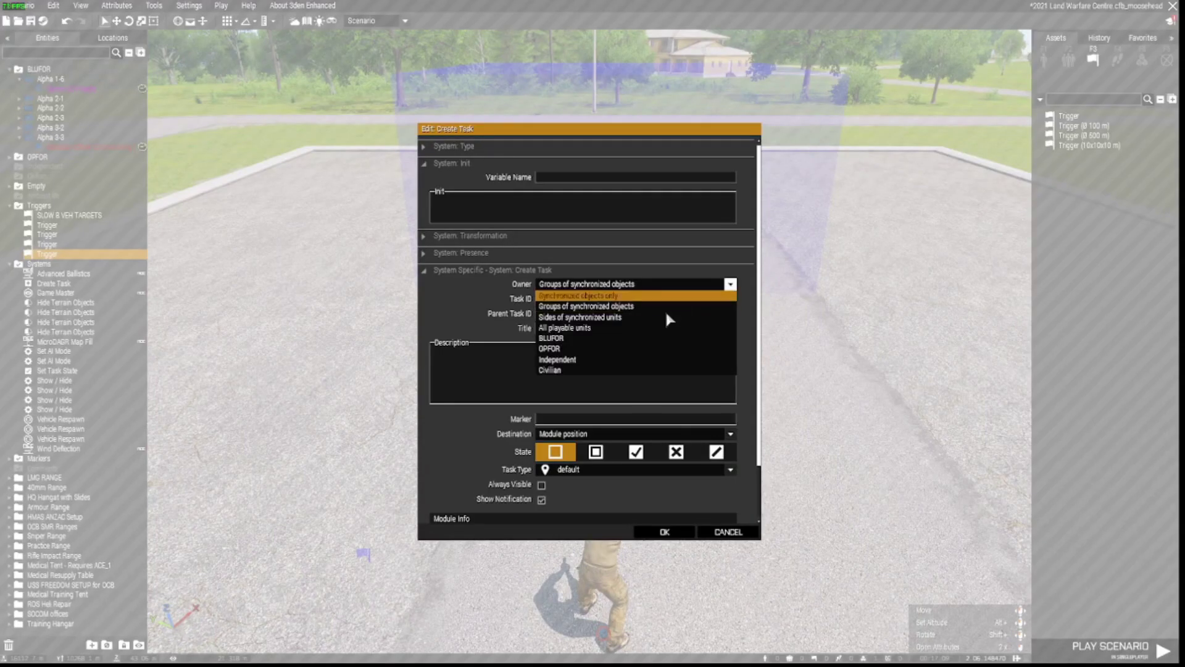
left_click(633, 331)
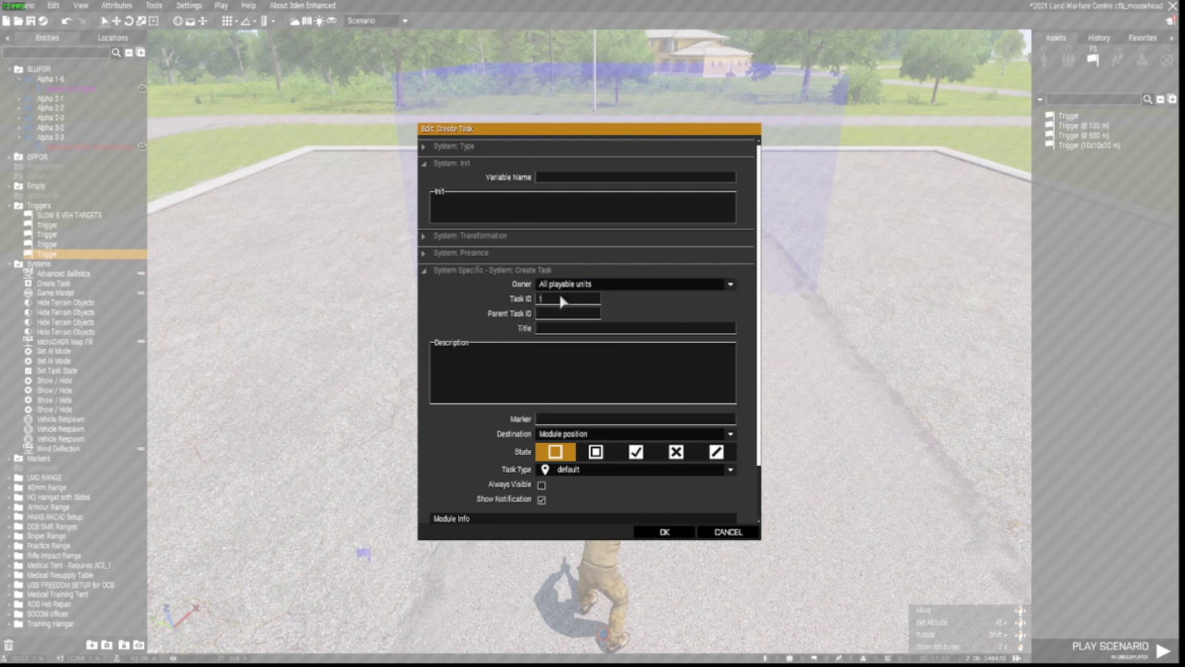
left_click(567, 329)
left_click(596, 452)
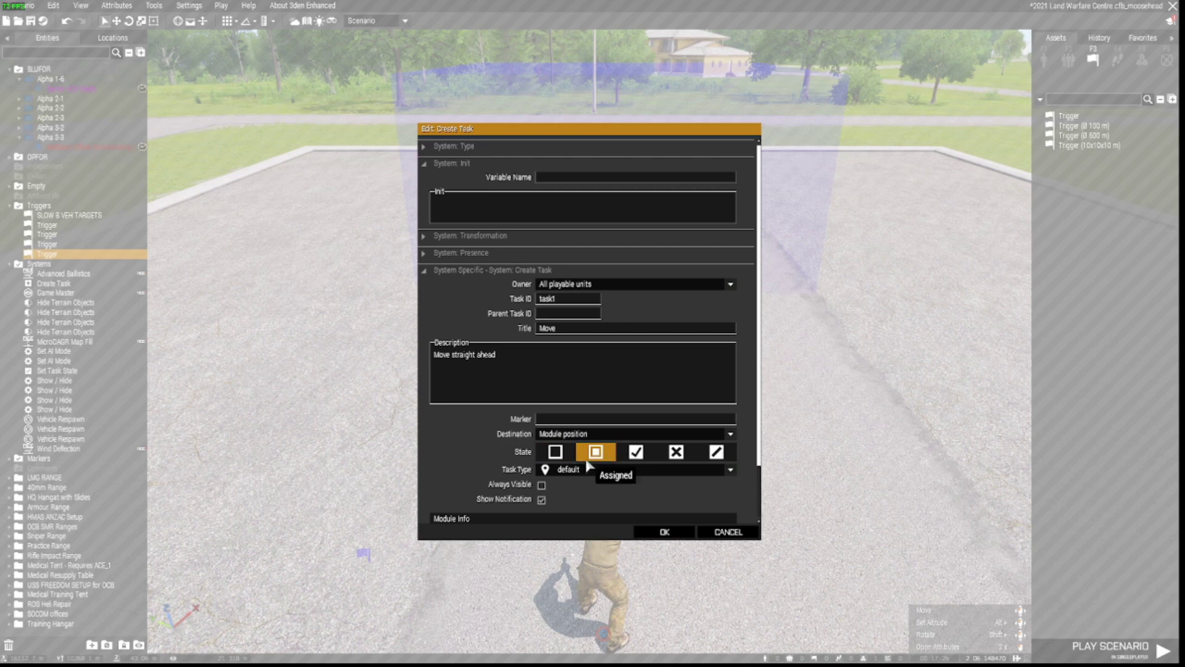
left_click(665, 533)
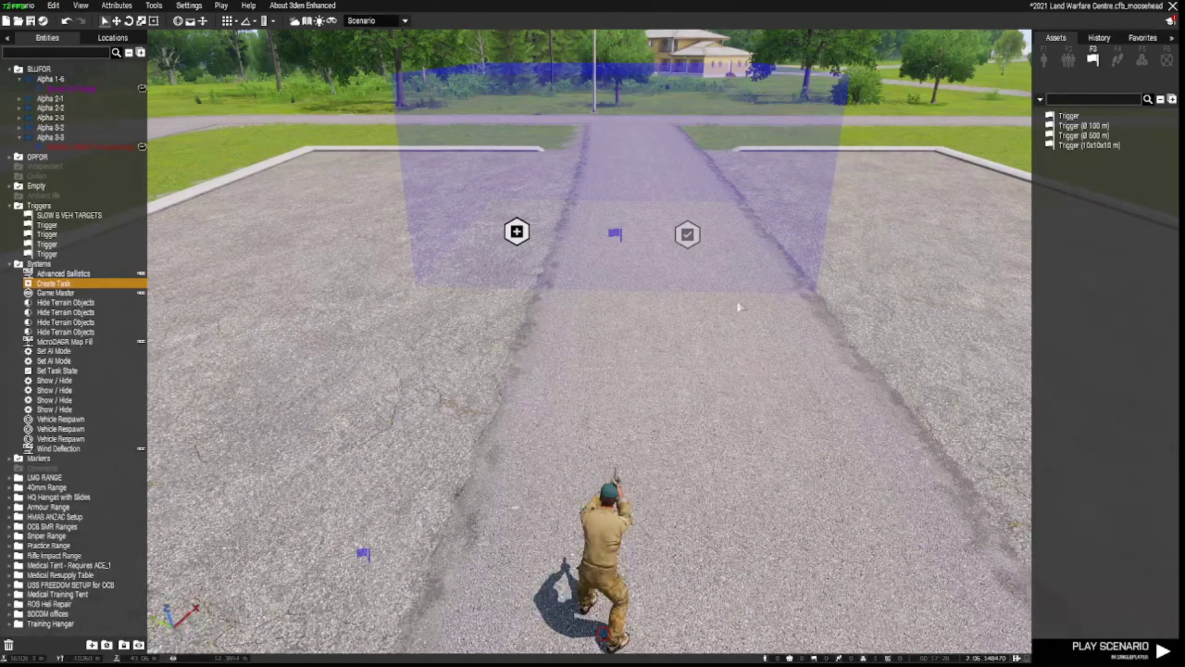
Step: Set the Set Task State module's state to Succeeded
left_click(699, 231)
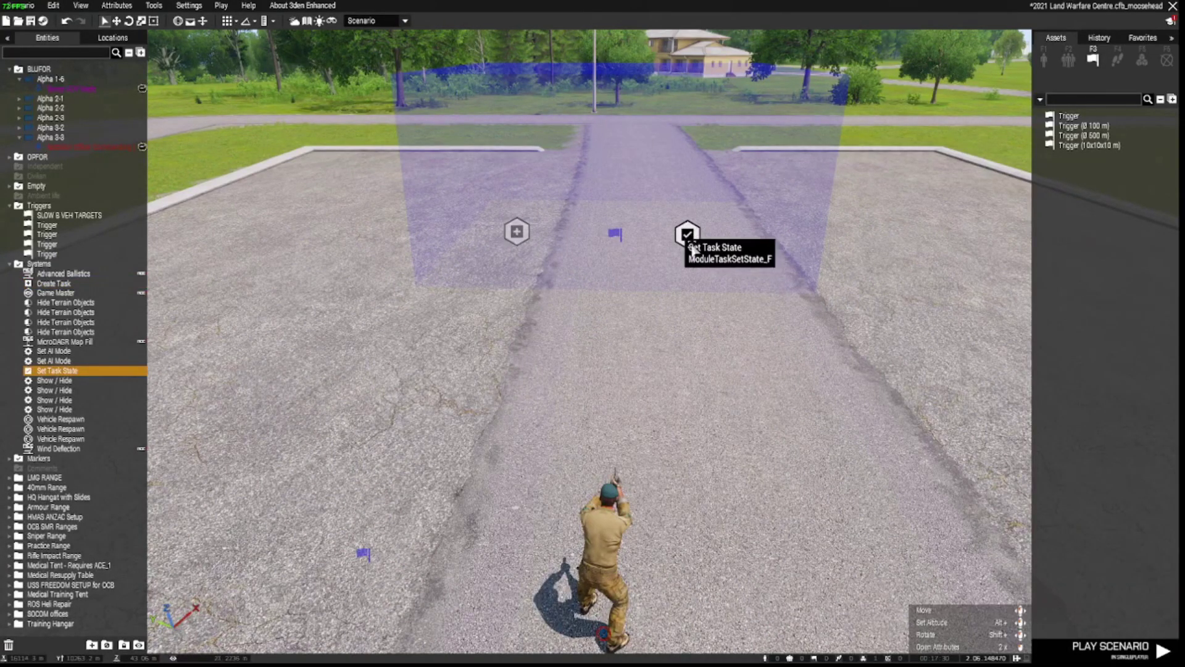
double_click(687, 234)
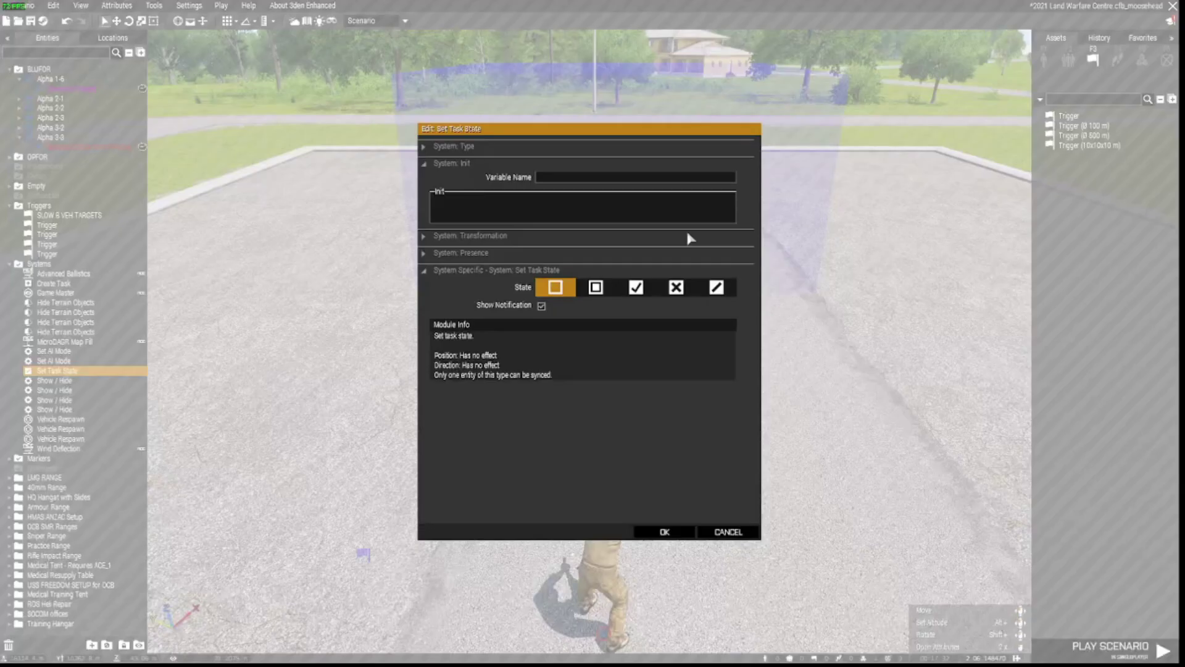
left_click(637, 287)
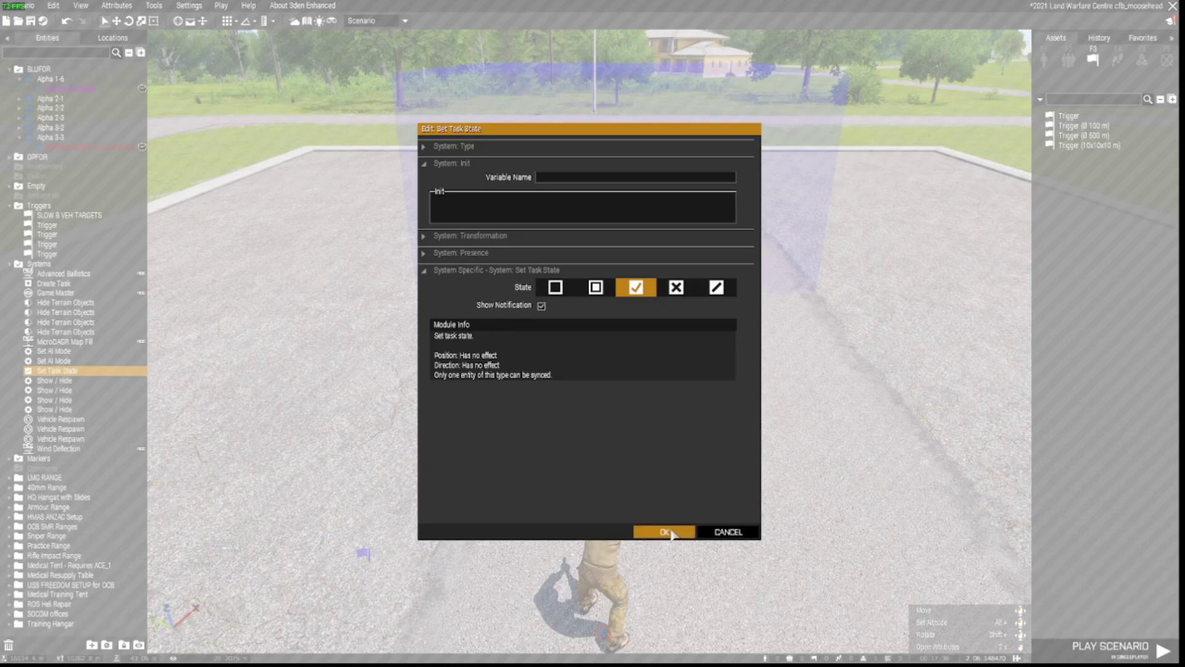
left_click(667, 532)
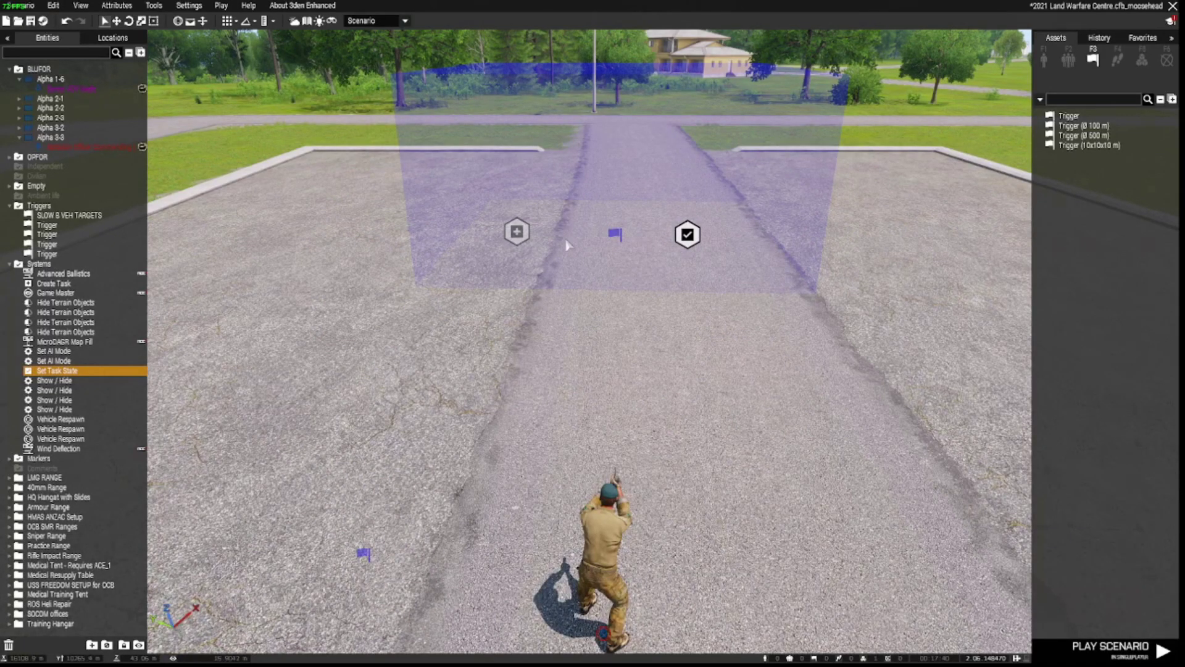
Step: Set the 10x10x10 m trigger's activation to Any Player
mouse_move(619, 237)
left_mouse_down()
mouse_move(575, 346)
mouse_move(644, 261)
mouse_move(595, 232)
mouse_move(603, 243)
left_mouse_up()
scroll(604, 247, "up", 3)
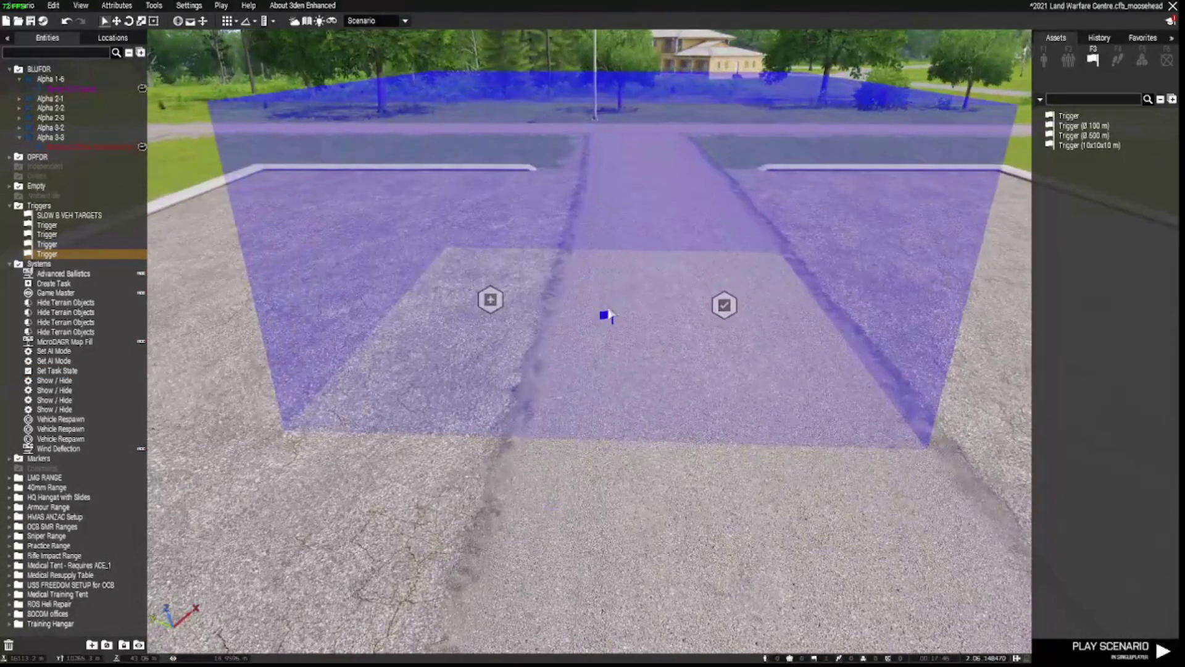
left_click(724, 305)
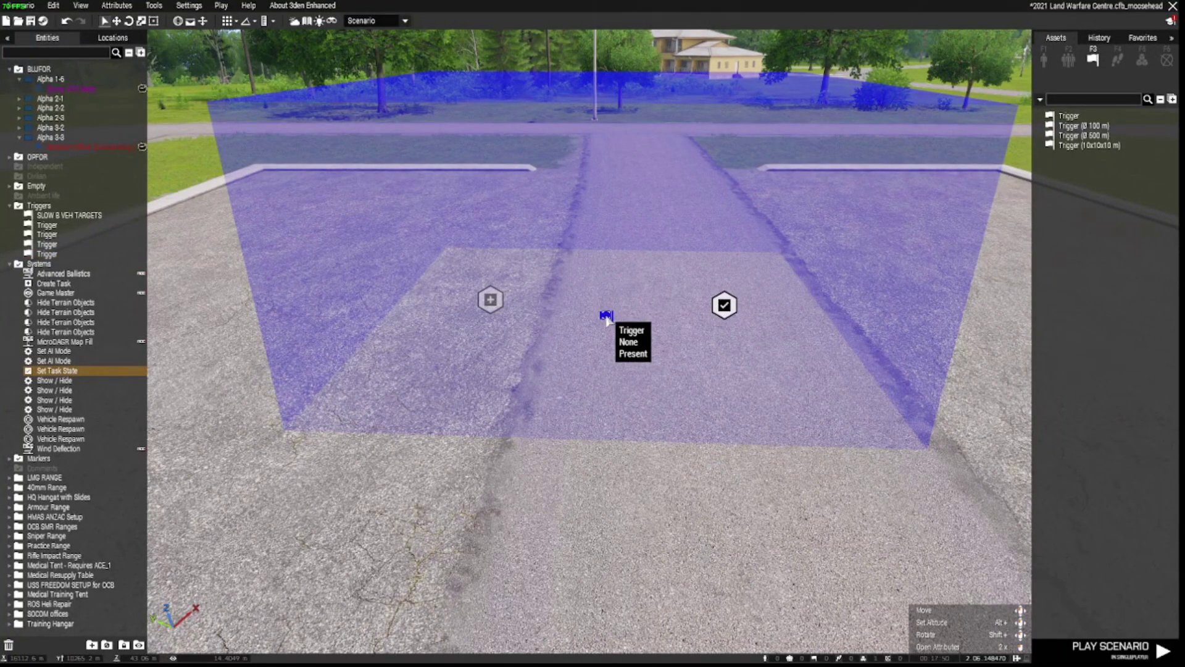
double_click(607, 316)
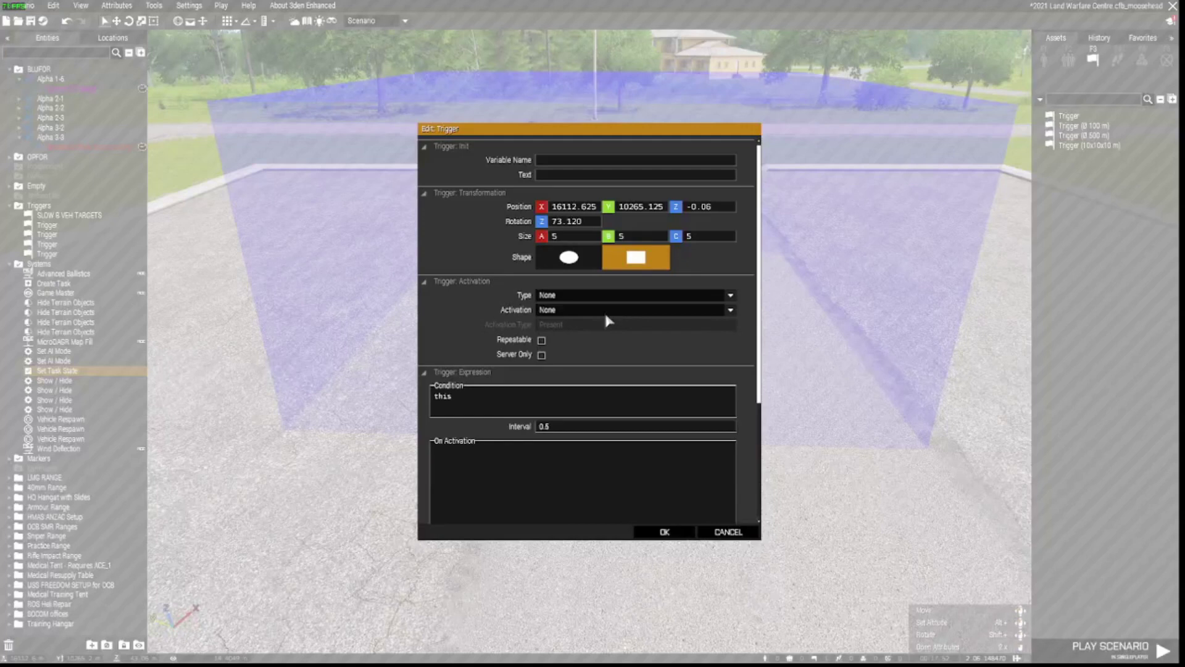
left_click(716, 308)
left_click(628, 331)
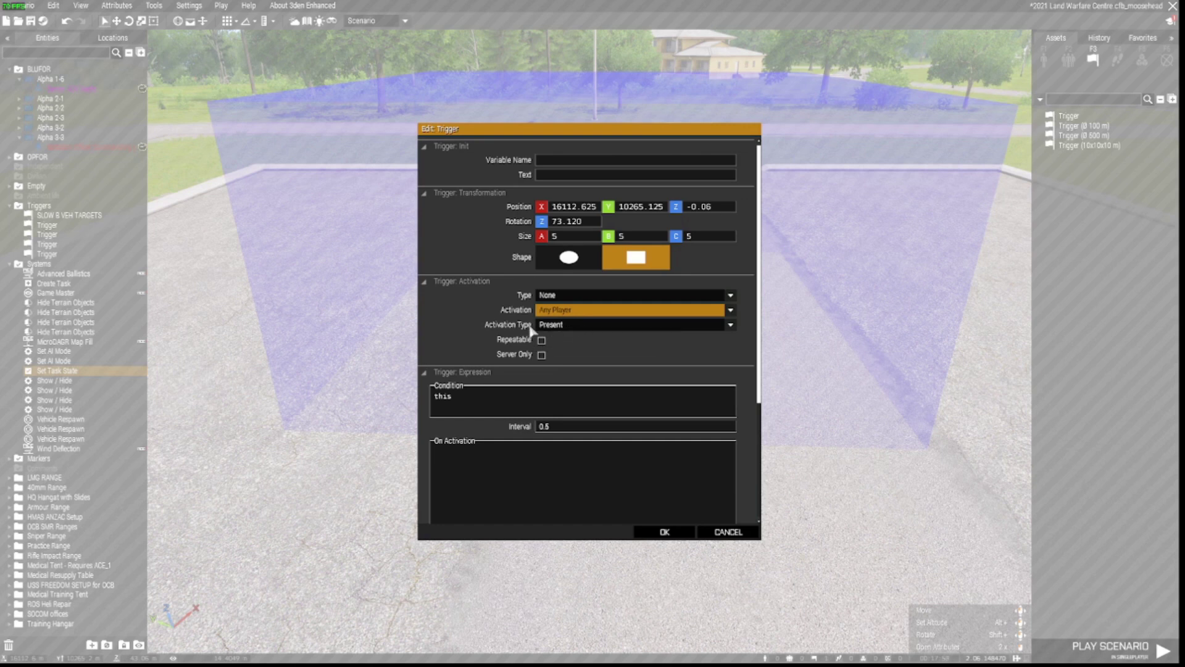
left_click(664, 533)
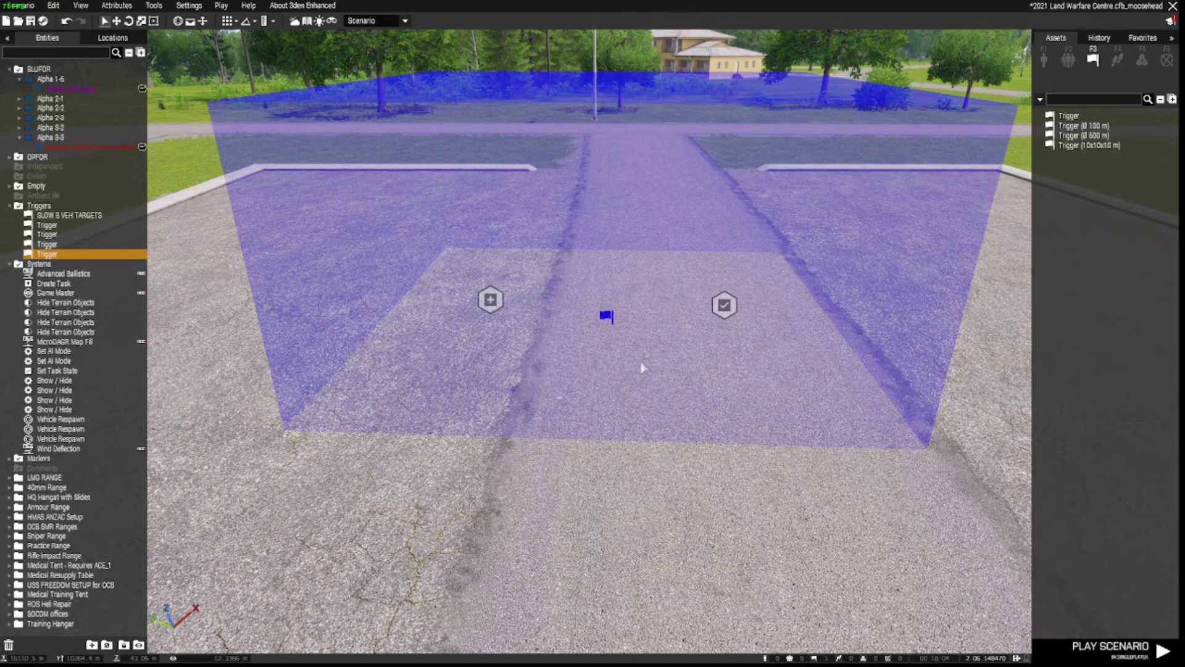
Step: Sync the 10x10x10 m trigger to the Set Task State module
left_click(724, 305)
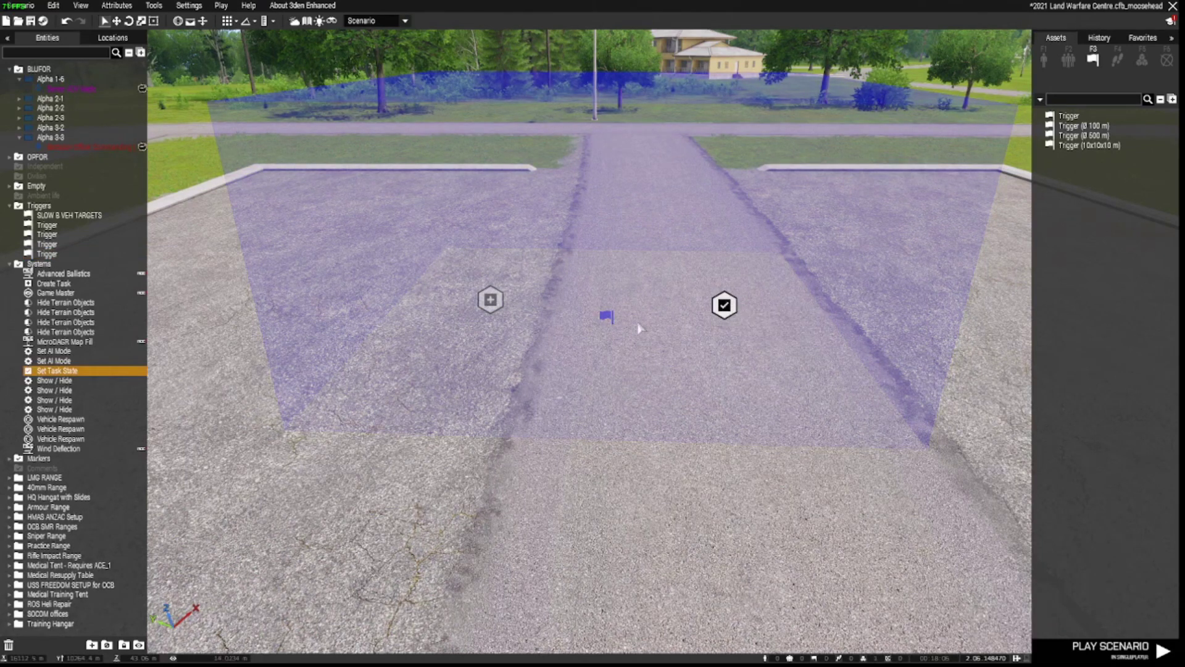
right_click(607, 316)
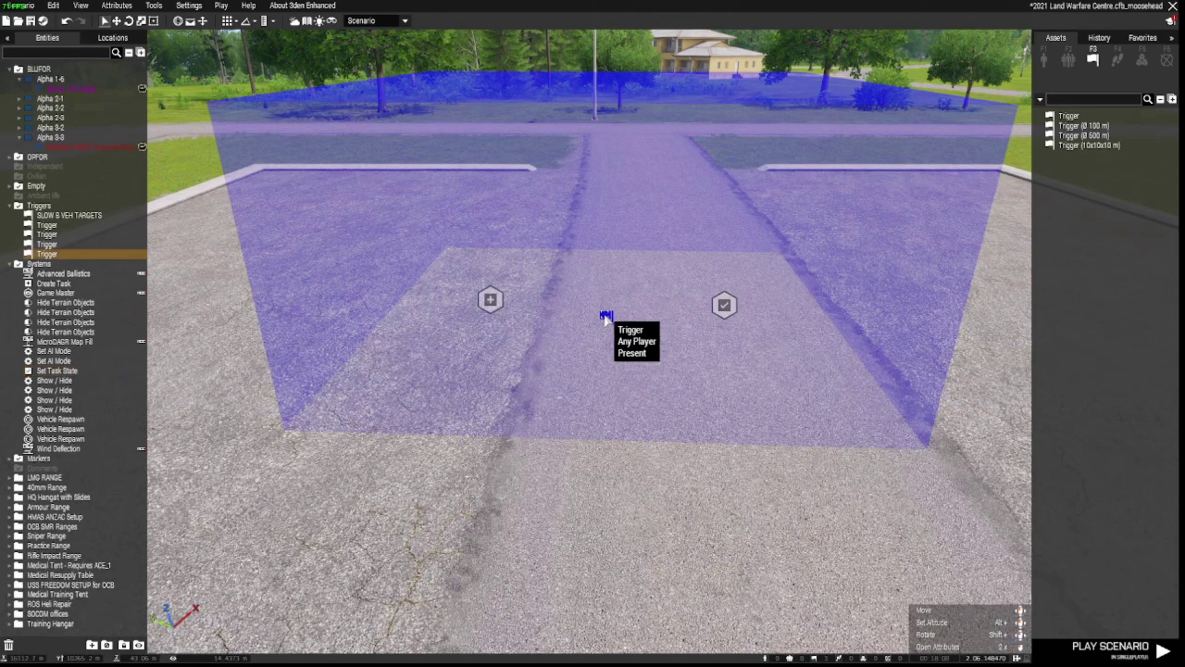
mouse_move(624, 319)
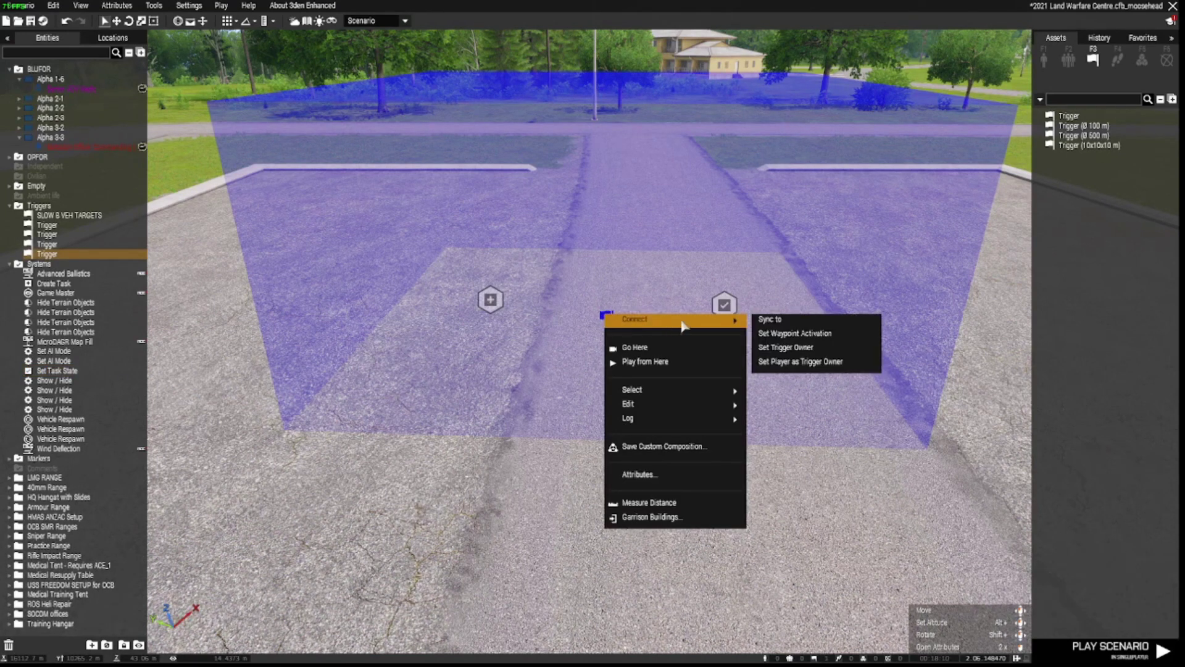
left_click(800, 334)
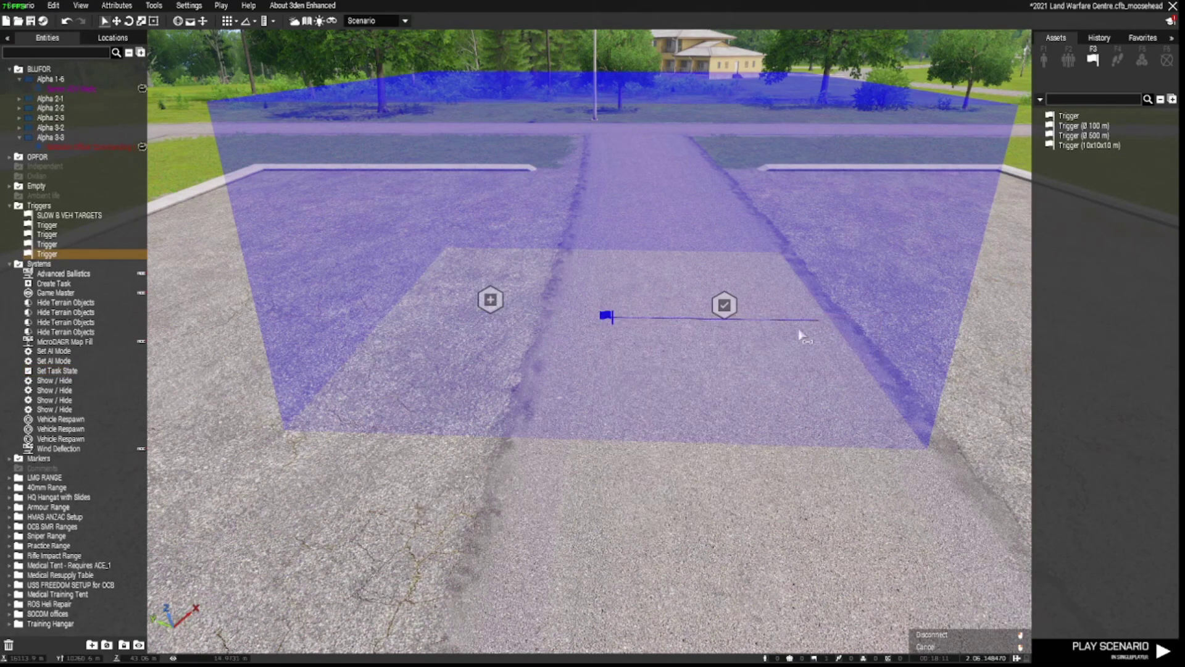
left_click(724, 305)
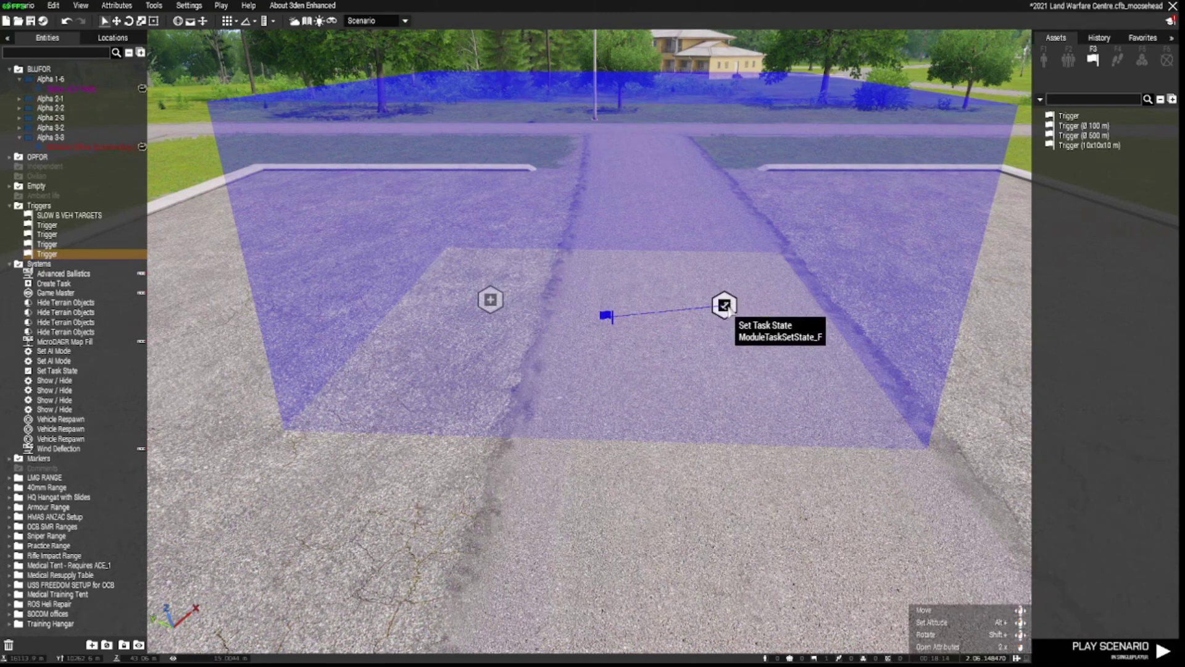
Step: Sync the Set Task State module to the Create Task module
right_click(724, 305)
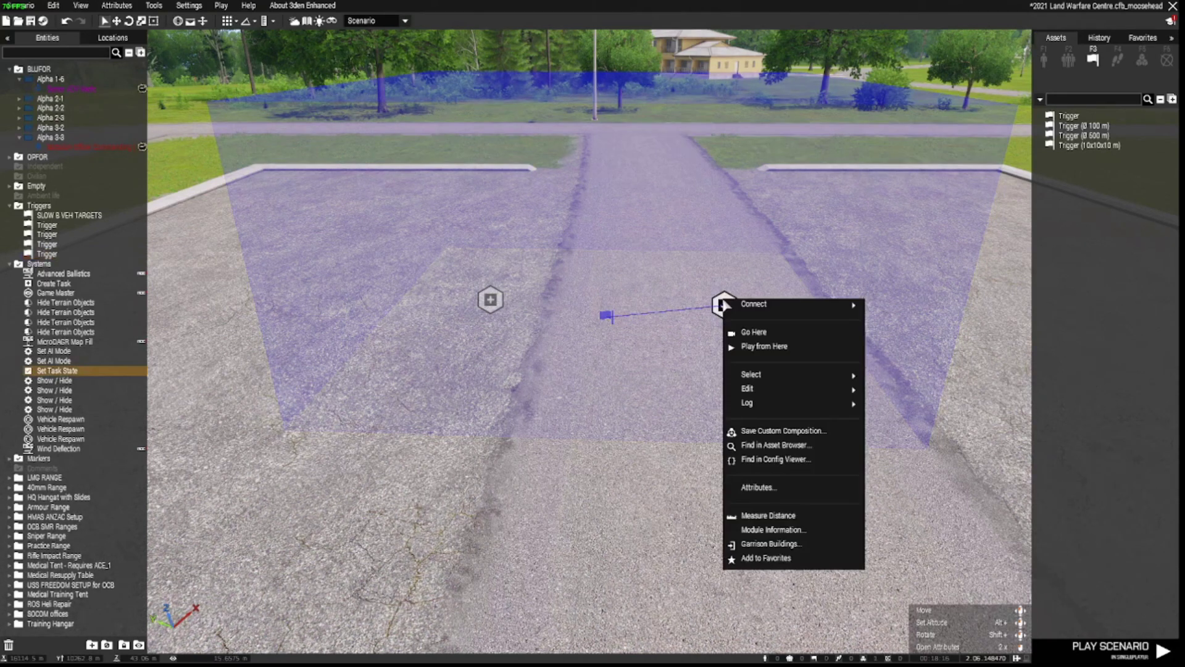
mouse_move(727, 305)
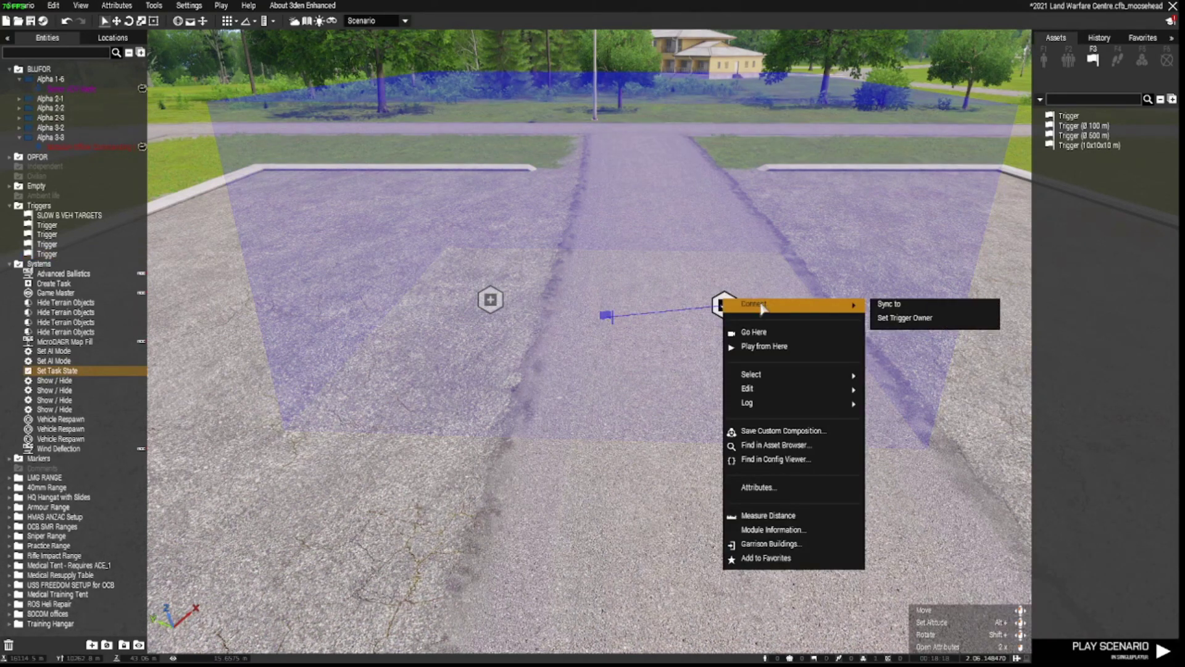
left_click(903, 308)
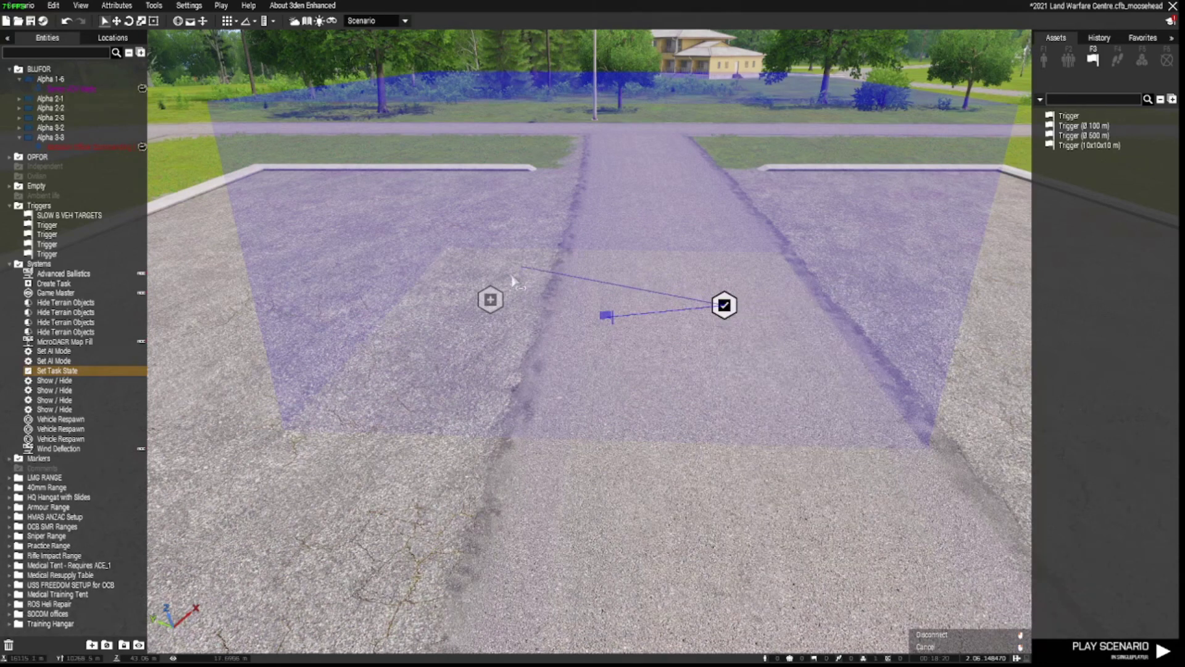
left_click(490, 300)
Step: Move the Create Task module just behind the 10x10x10 m trigger's flag, then shift the plain trigger slightly forward and select it
left_click(605, 278)
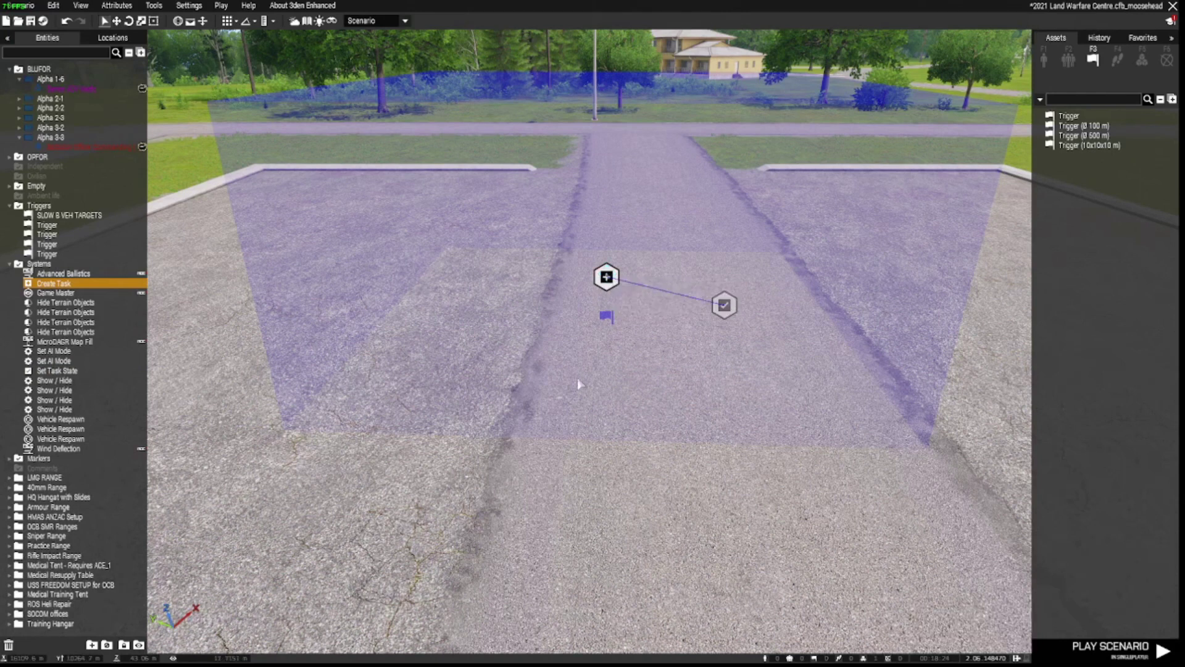
key("s")
left_click_drag(389, 499, 412, 450)
left_click(600, 213)
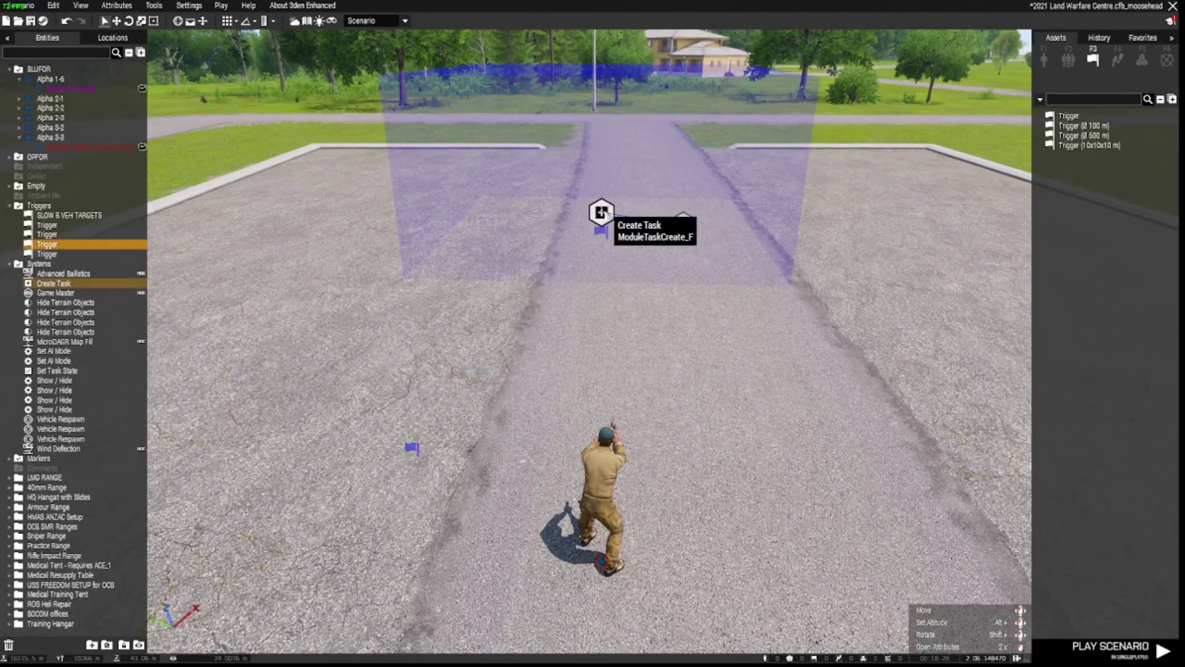
left_click_drag(371, 413, 475, 512)
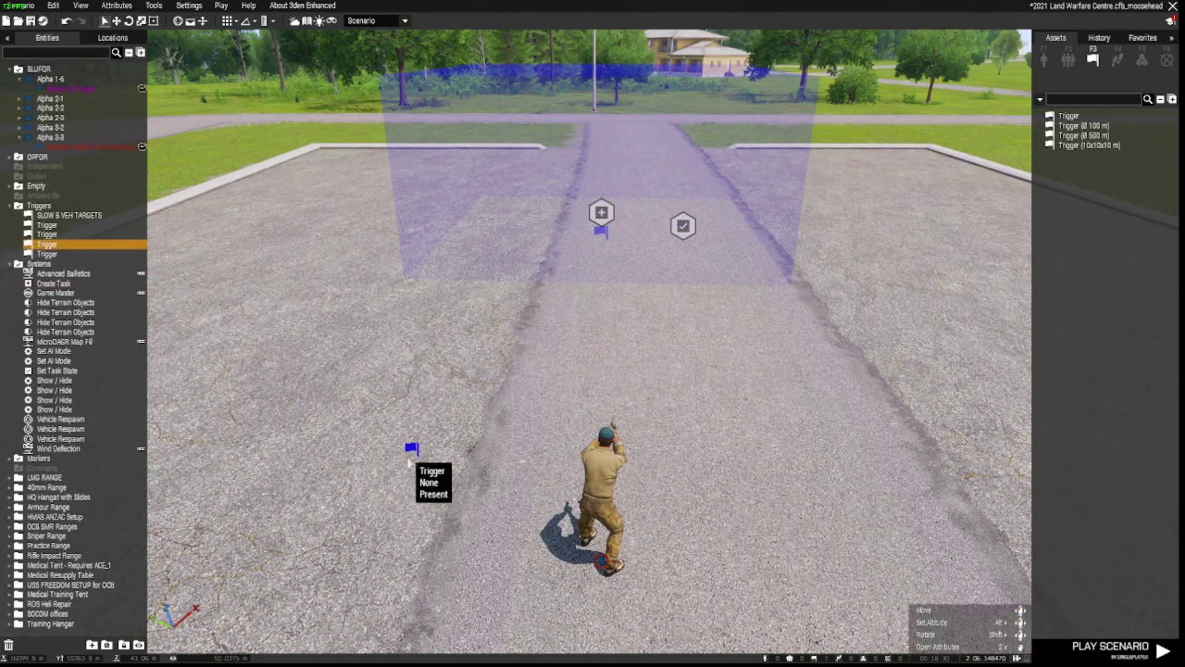
Step: Set the plain trigger's activation to Radio Alpha
key("a")
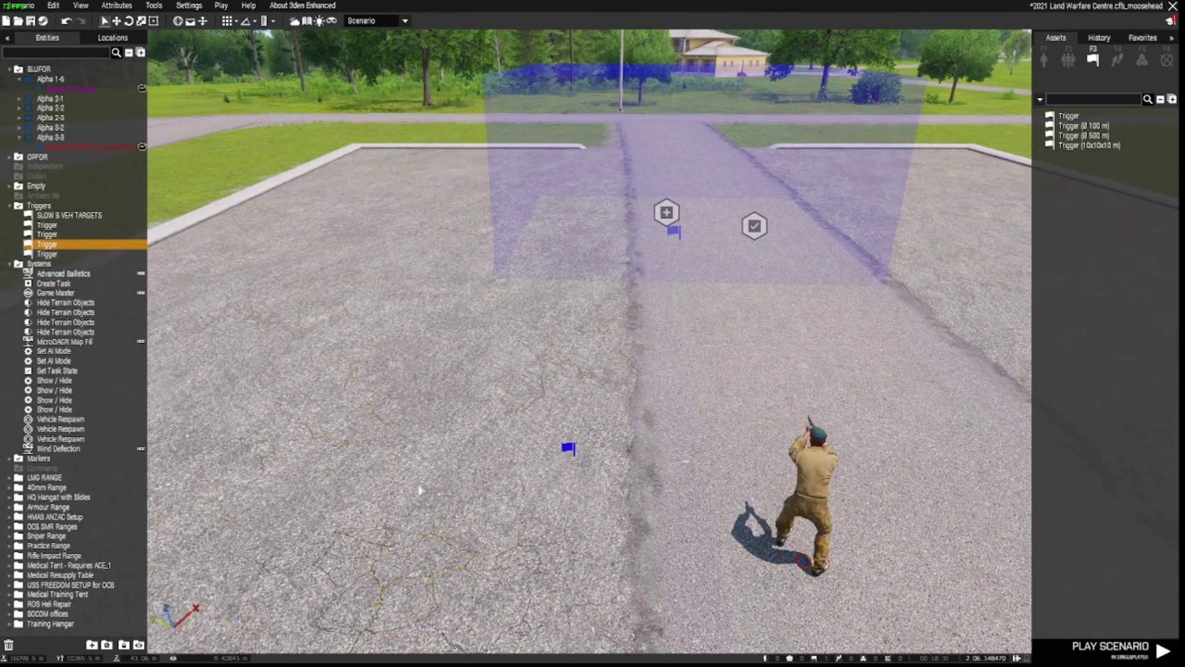
double_click(569, 449)
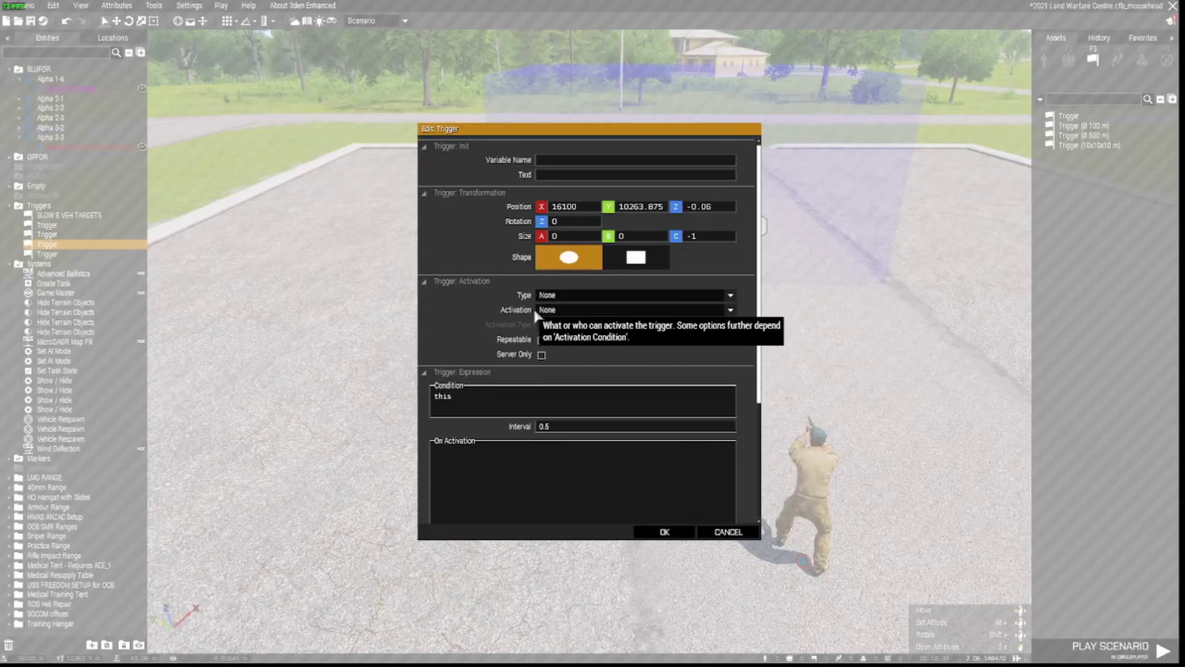
left_click(730, 310)
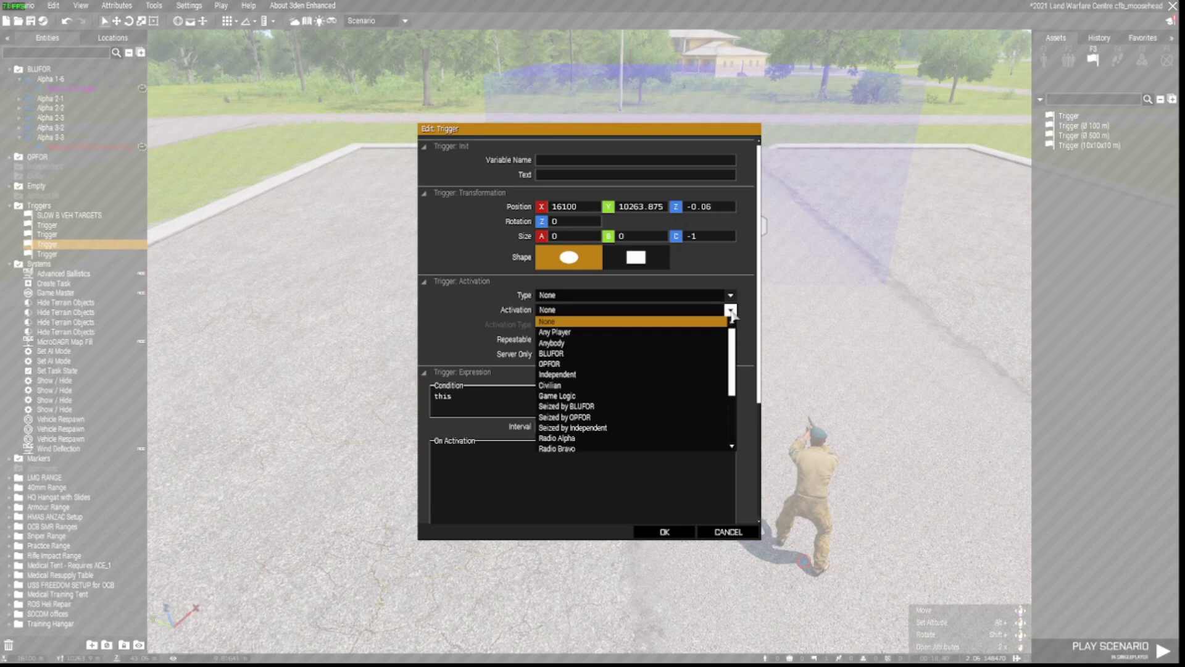
scroll(735, 357, "down", 3)
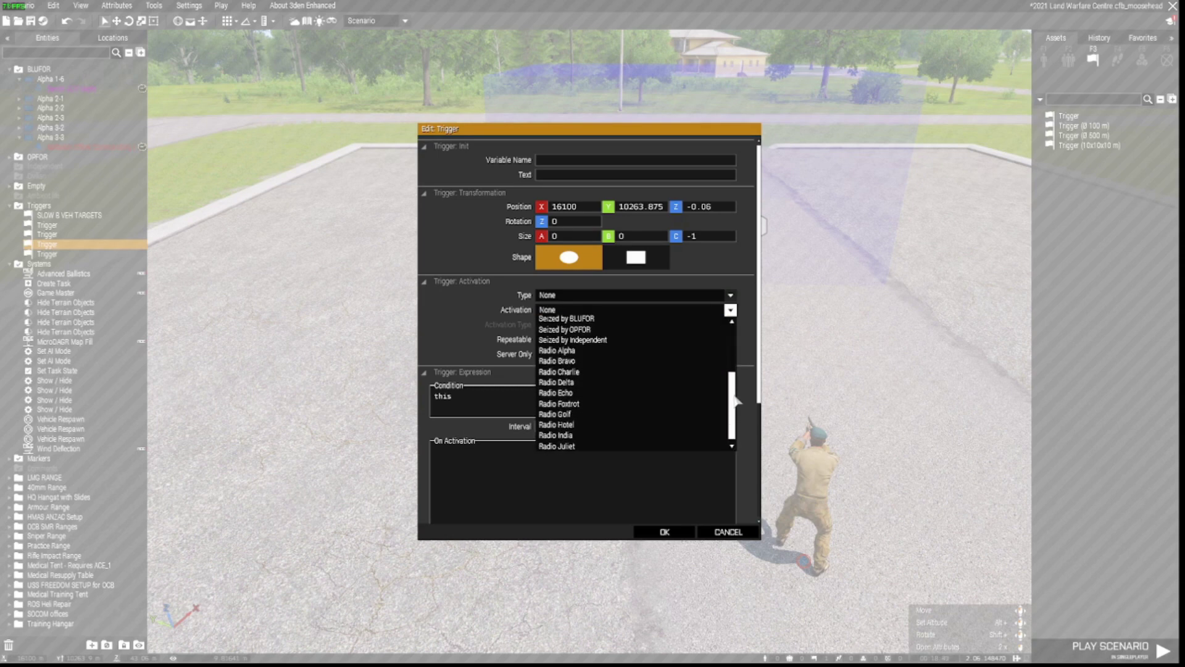
left_click(583, 351)
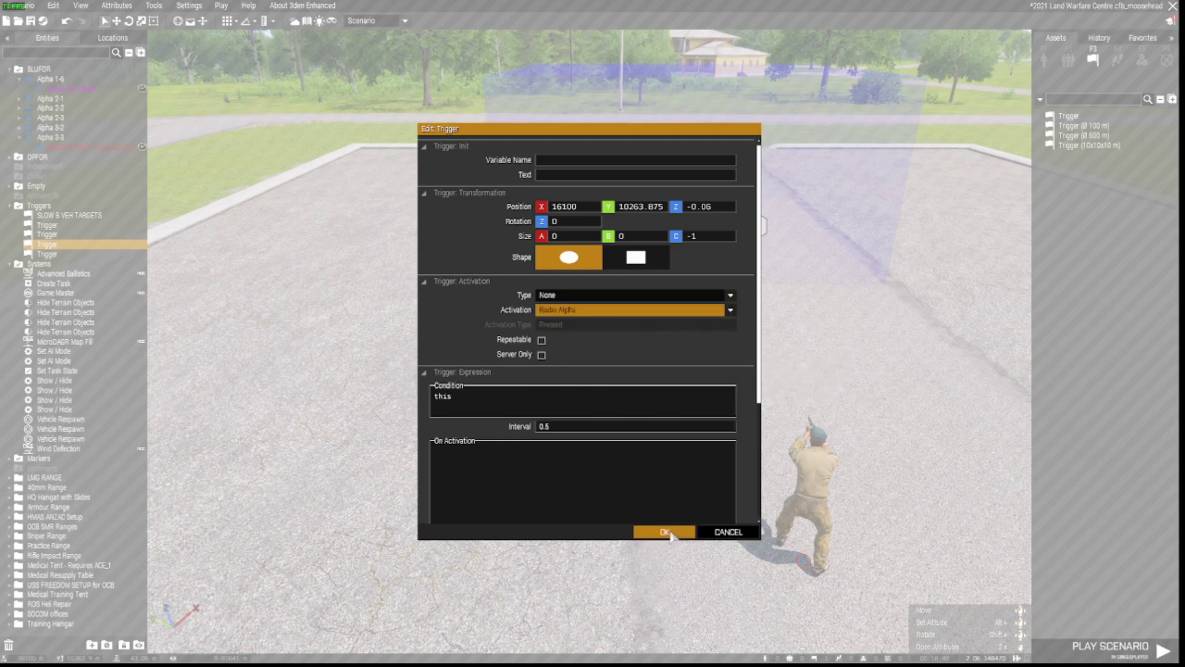
left_click(665, 532)
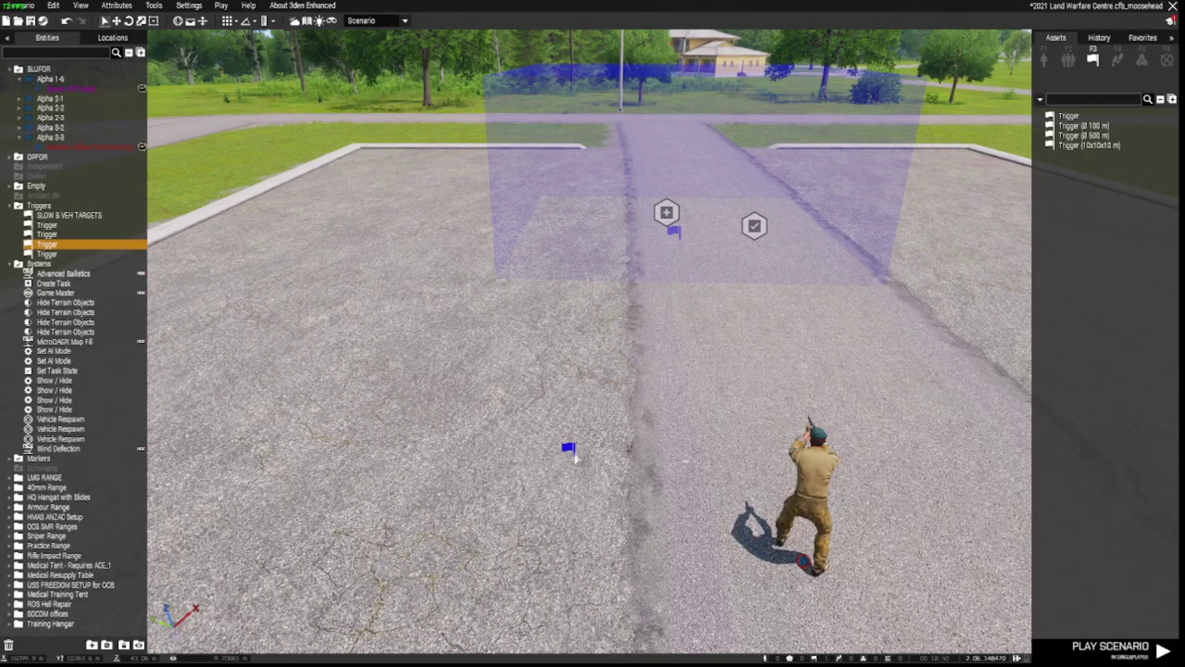
Step: Sync the Radio Alpha trigger to the Create Task module
right_click(570, 452)
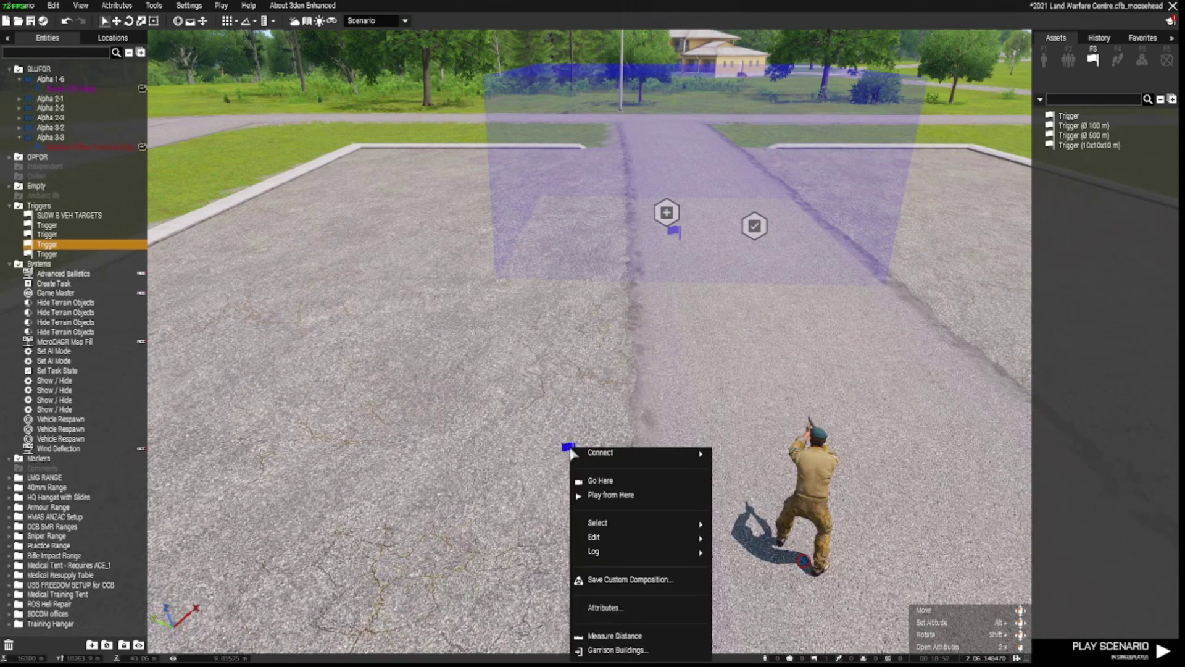
mouse_move(632, 457)
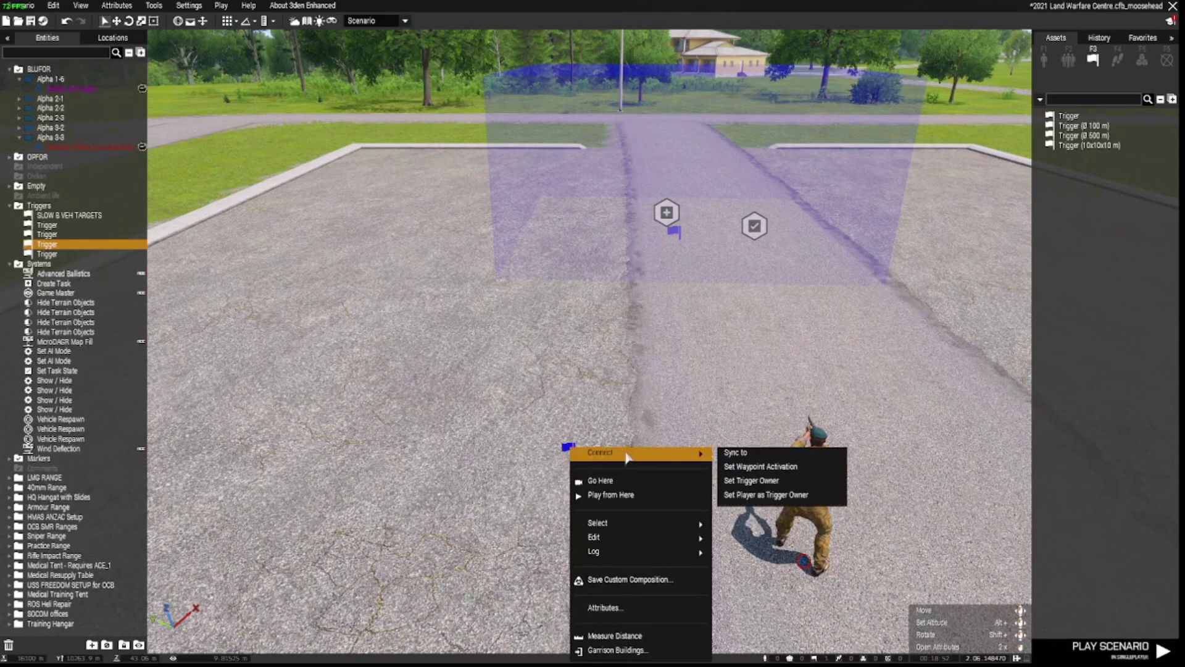
left_click(737, 453)
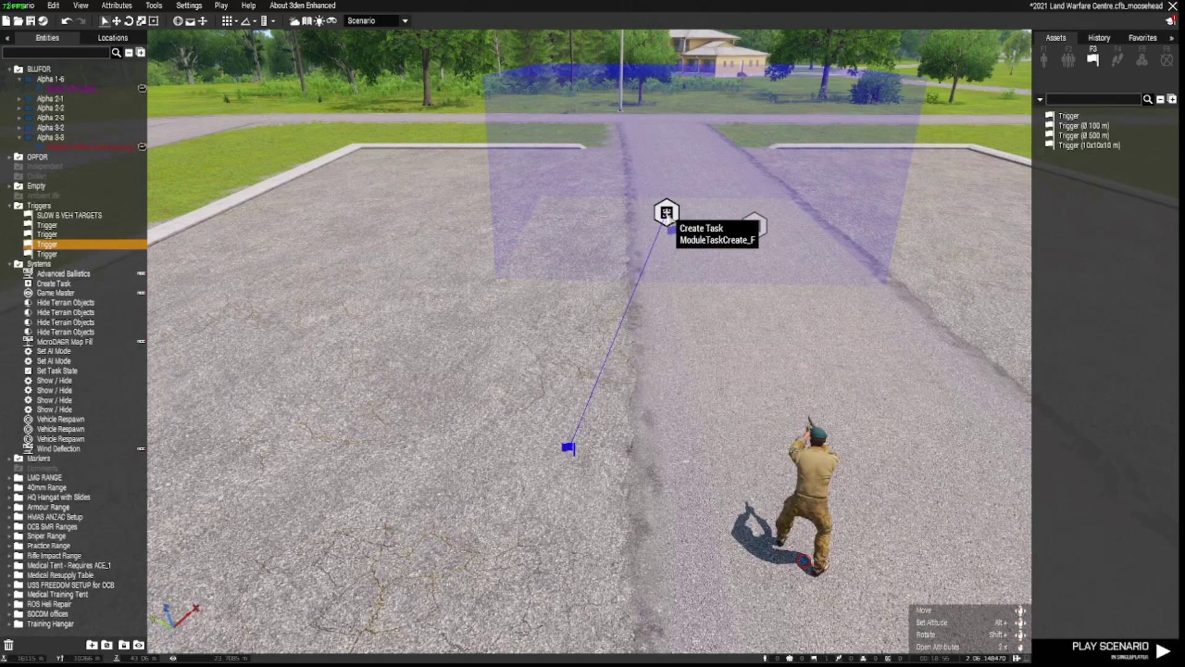
left_click(667, 215)
left_click(671, 420)
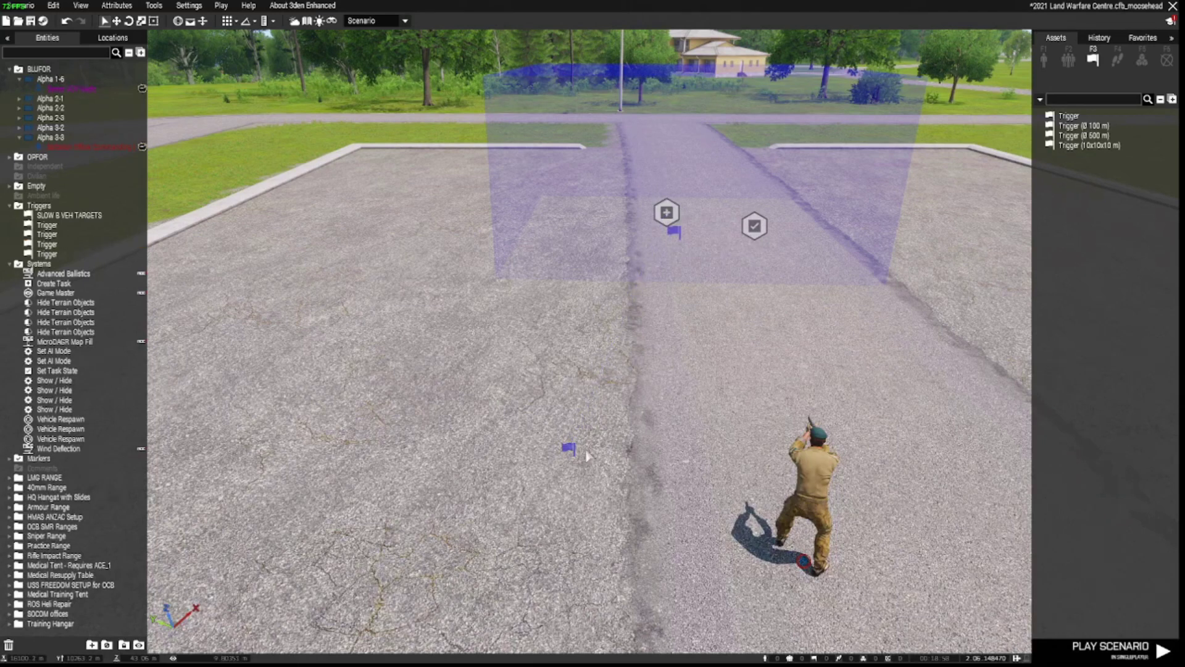
left_click(568, 451)
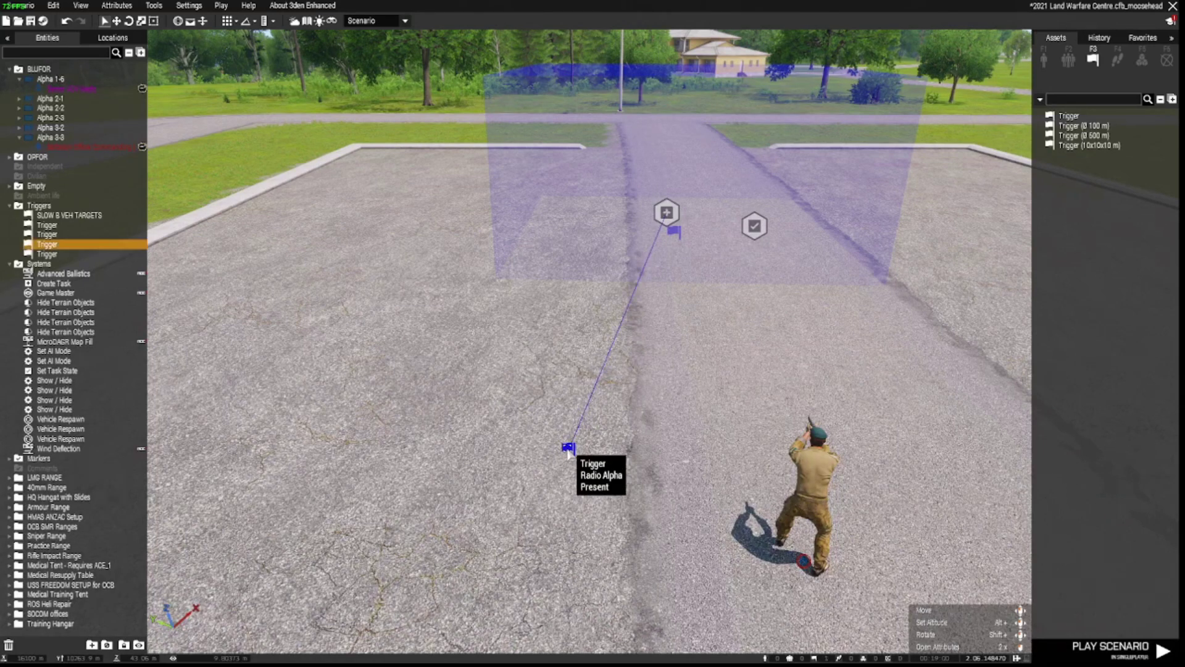
left_click(667, 213)
Step: Play the scenario and call Alpha from the in-game radio commands to test the task's creation
right_click_drag(667, 467, 686, 437)
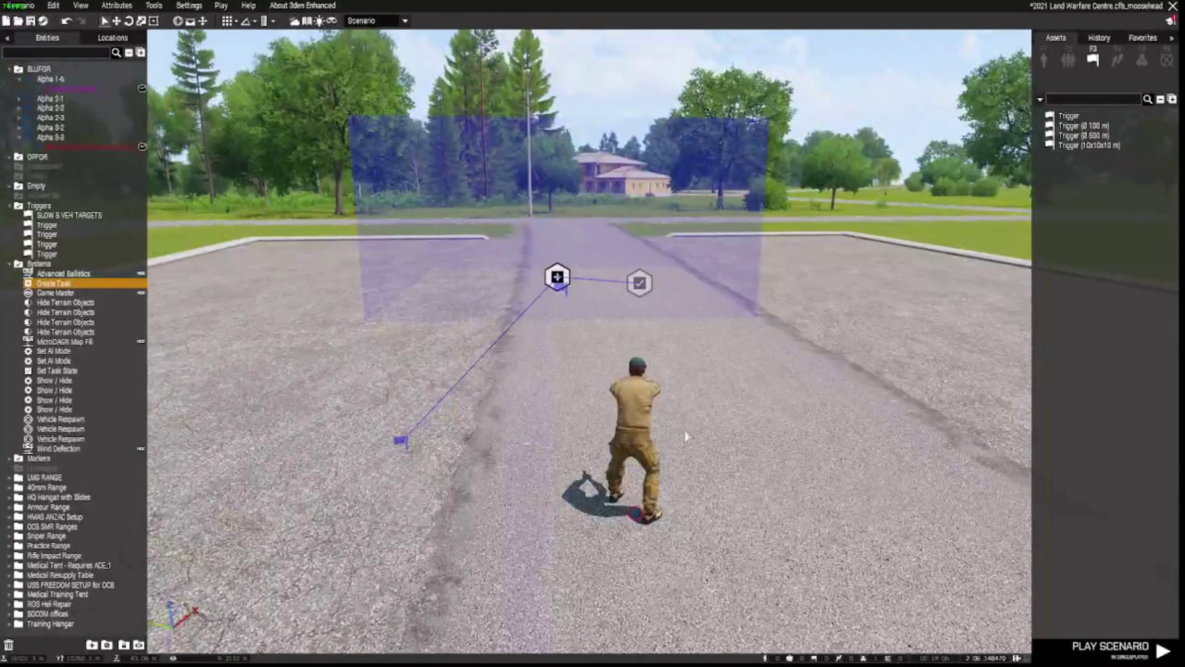
key("ctrl+r")
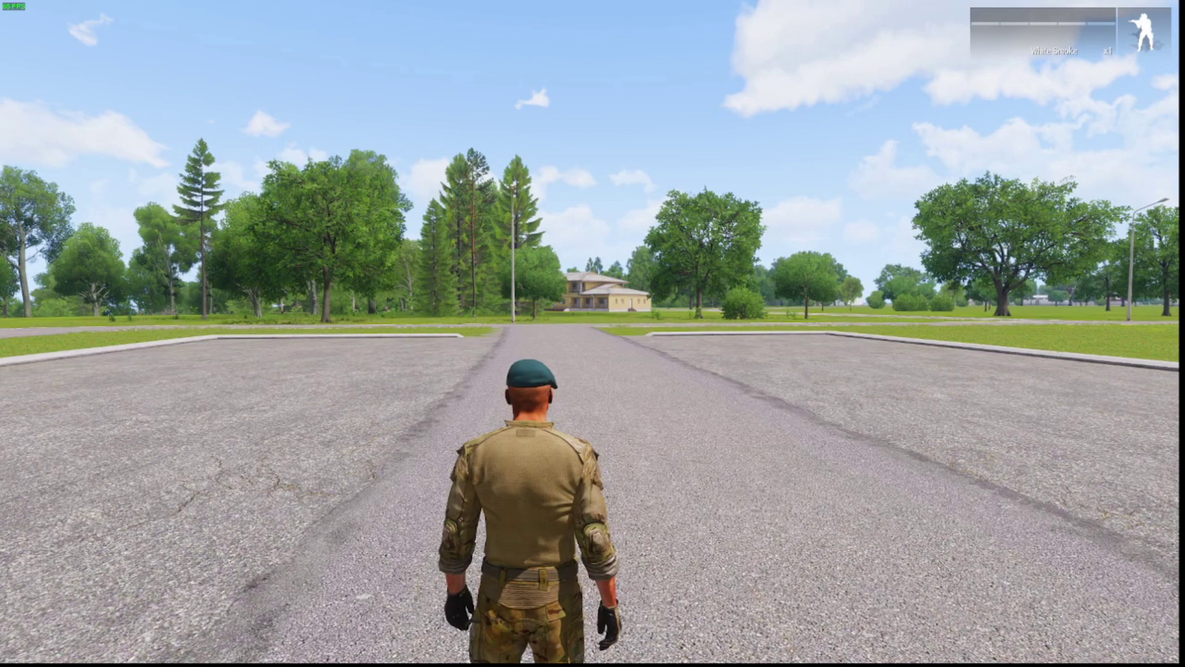
key("BackSpace")
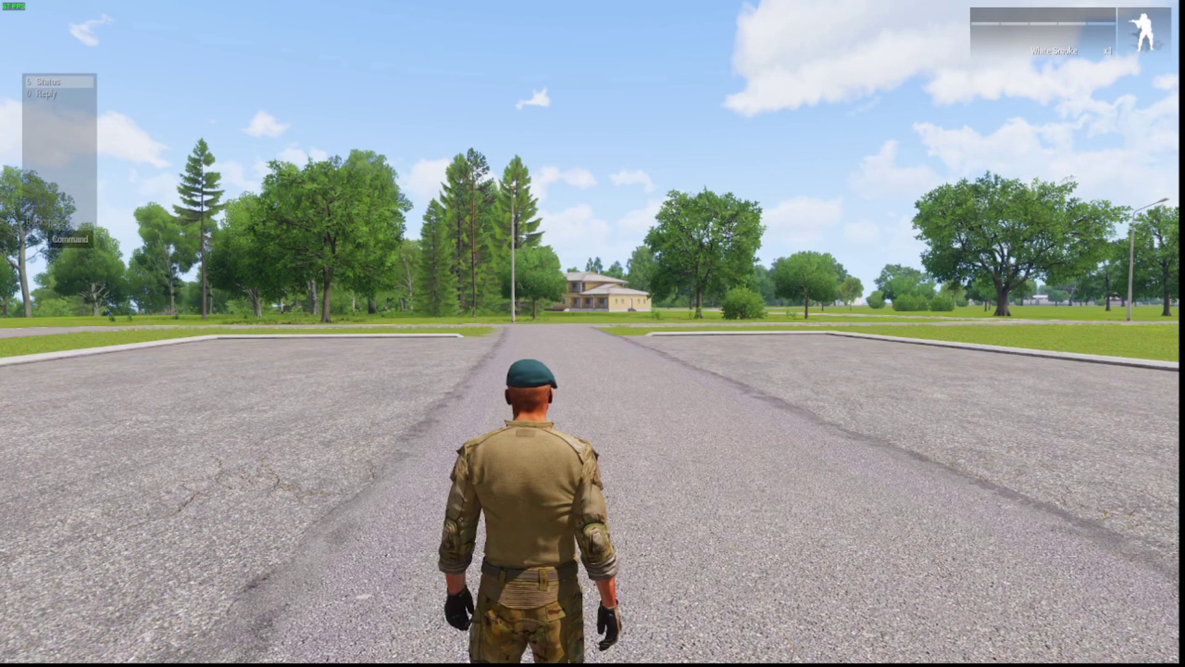
scroll(592, 334, "down", 1)
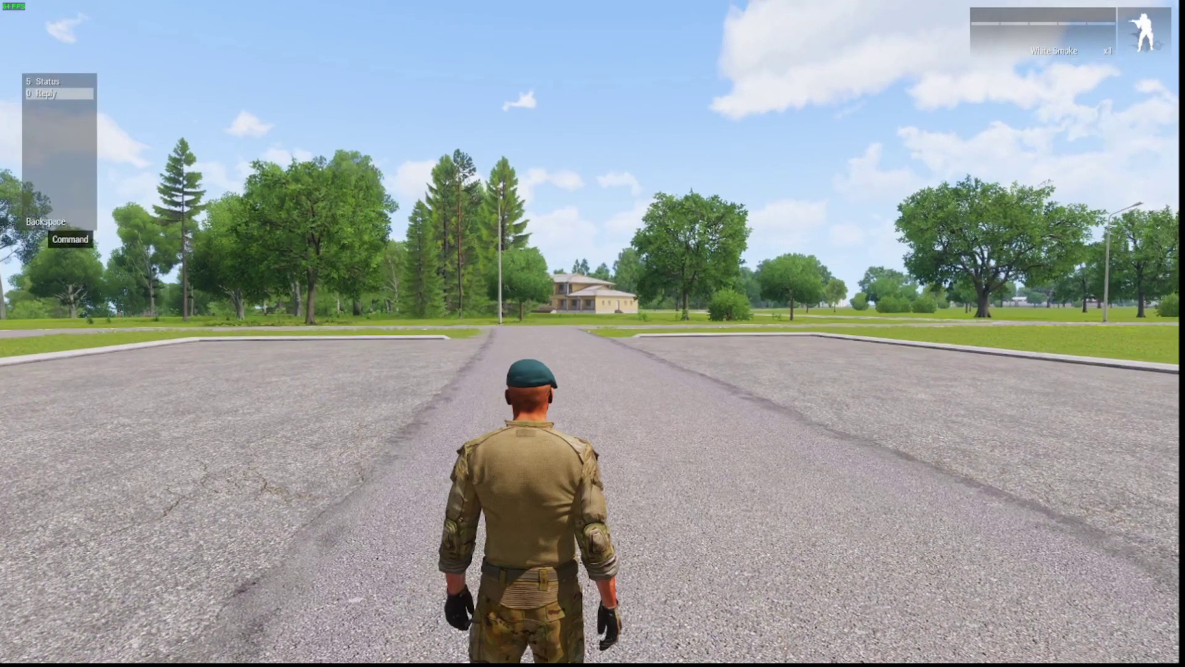
key("0")
scroll(593, 334, "down", 6)
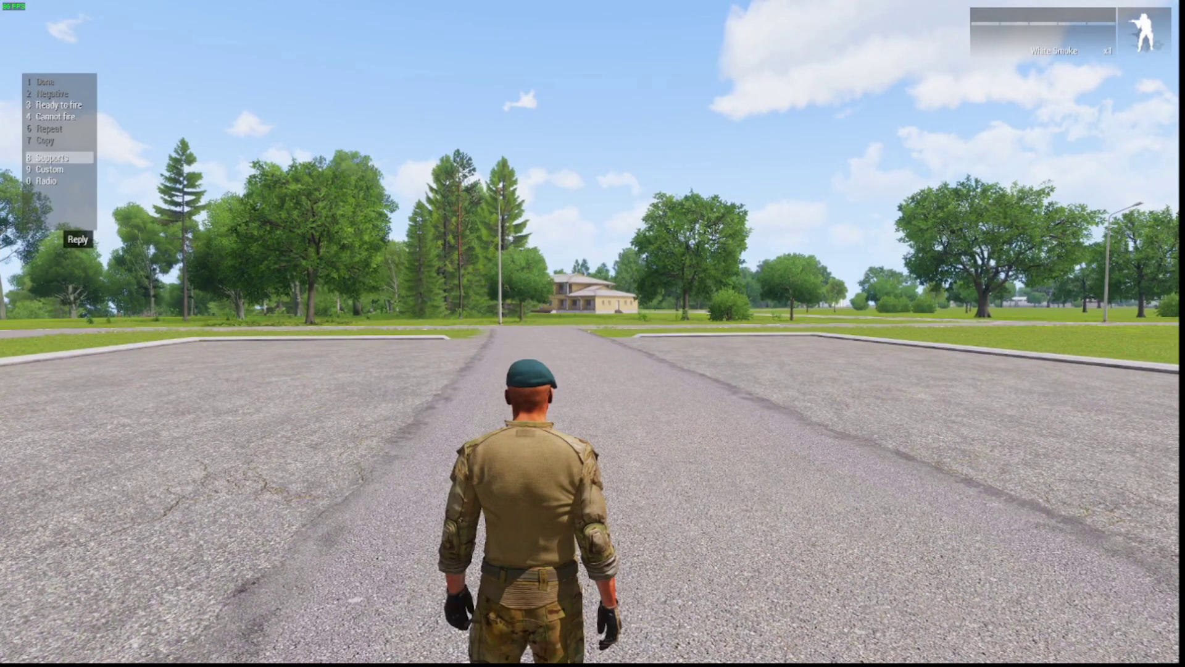
key("0")
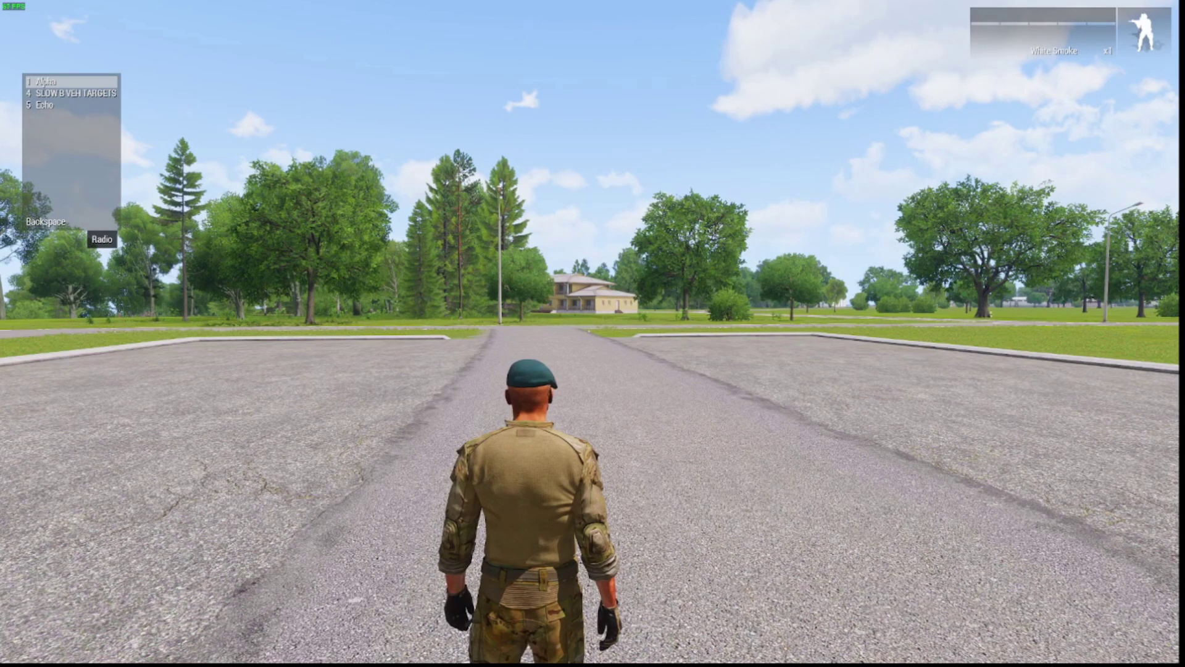
key("1")
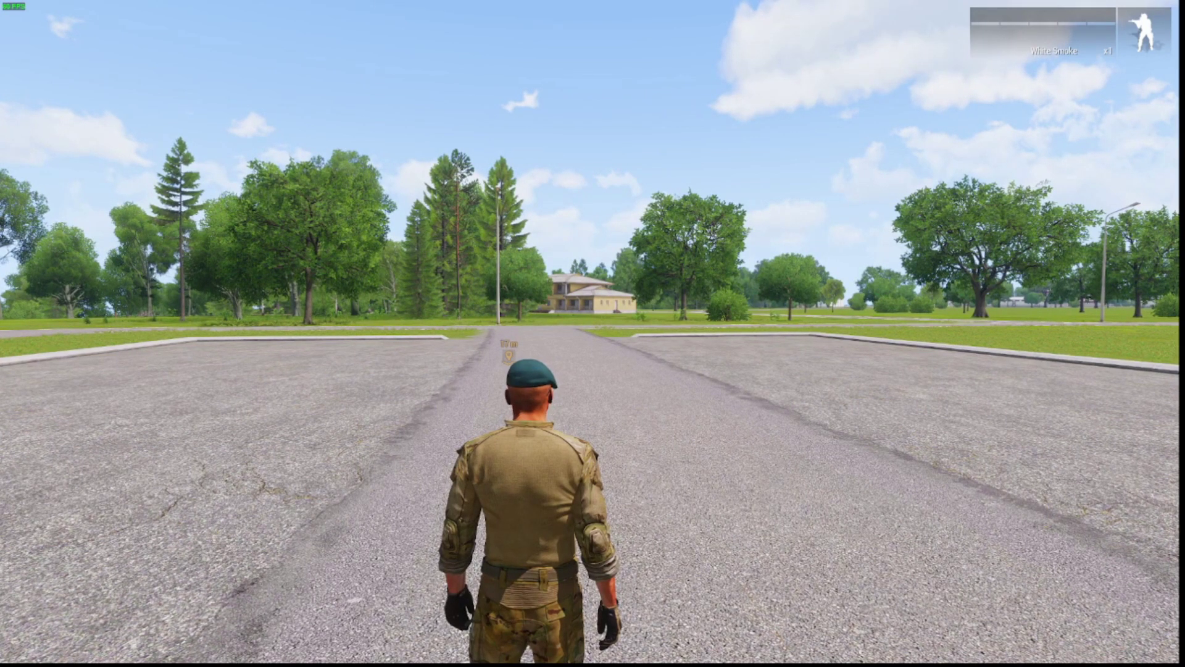
Step: Run the soldier forward into the 10x10x10 m trigger area to test task completion, and return to the editor
key("w")
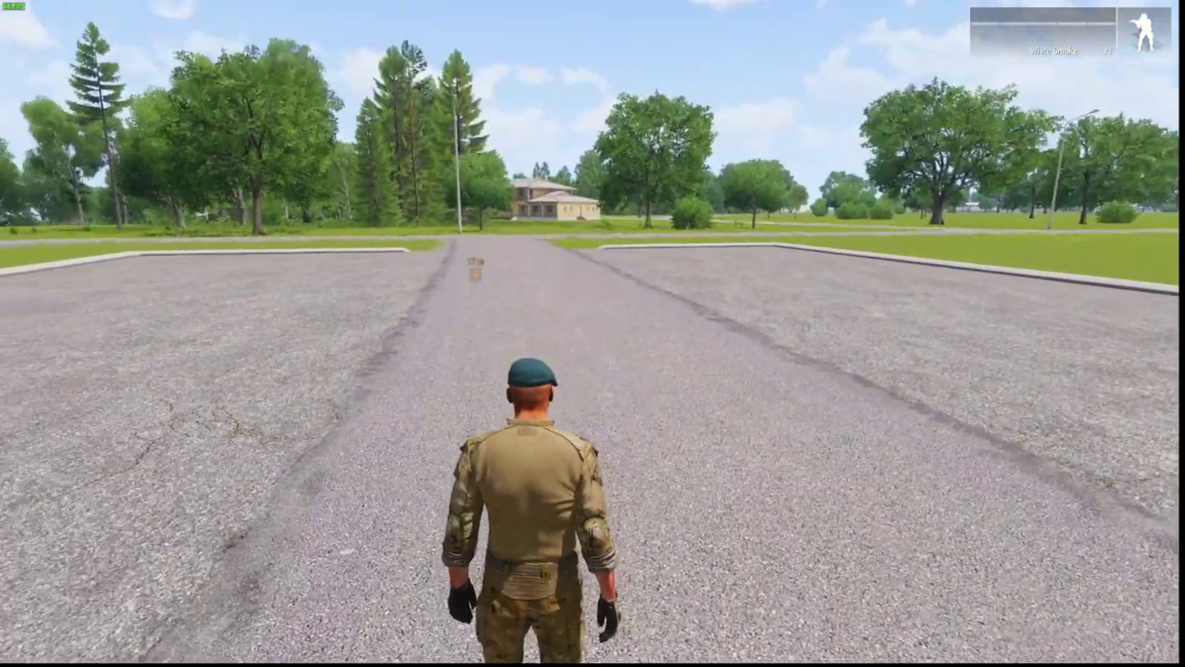
key("w")
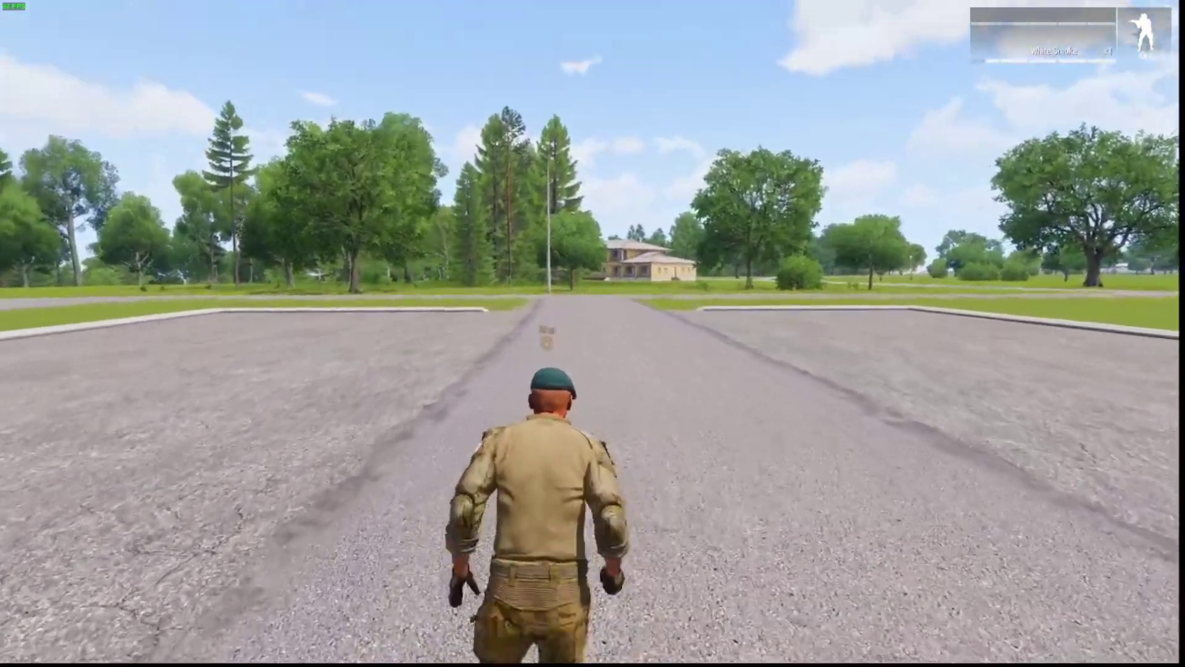
key("w")
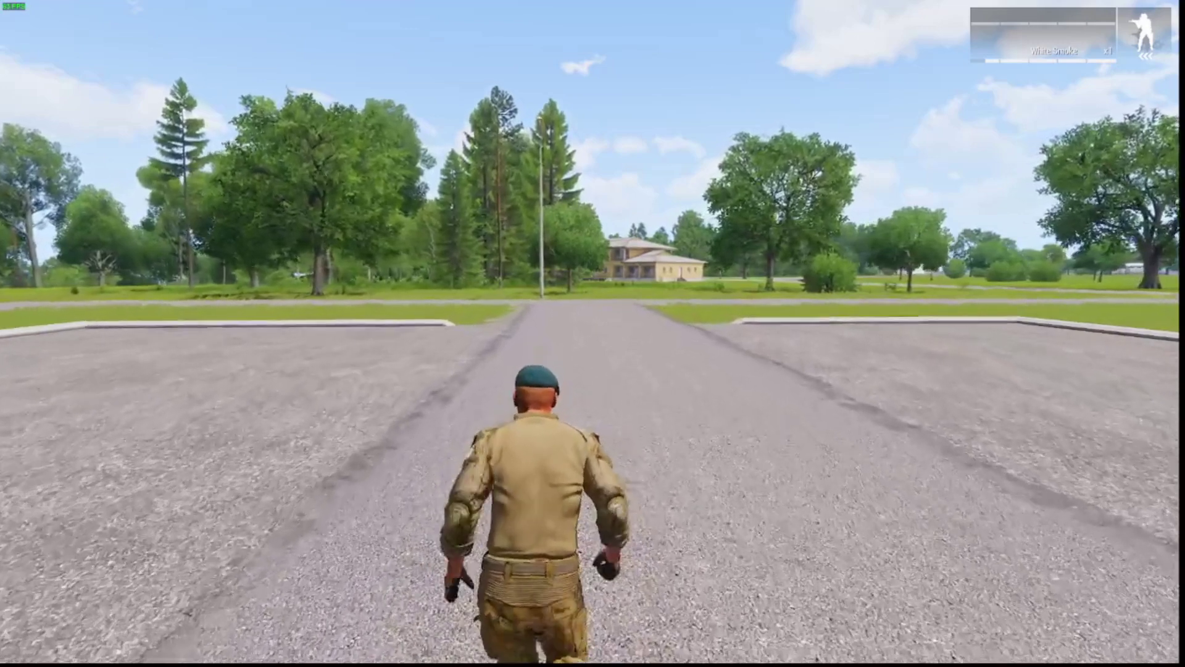
key("w")
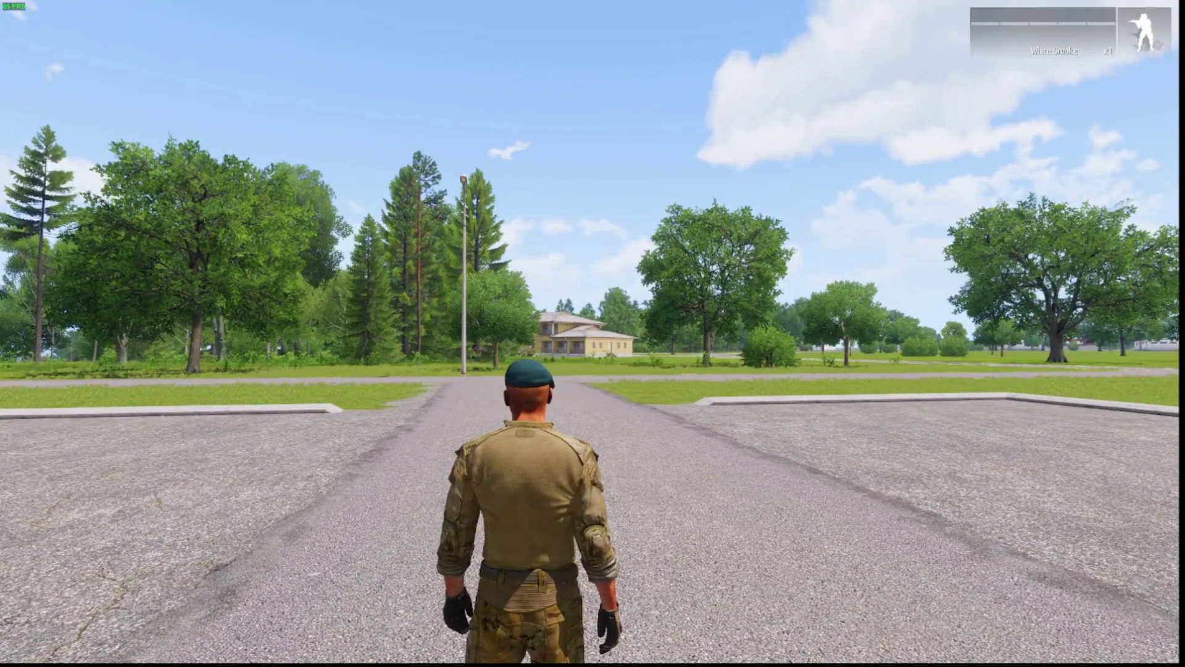
key("alt")
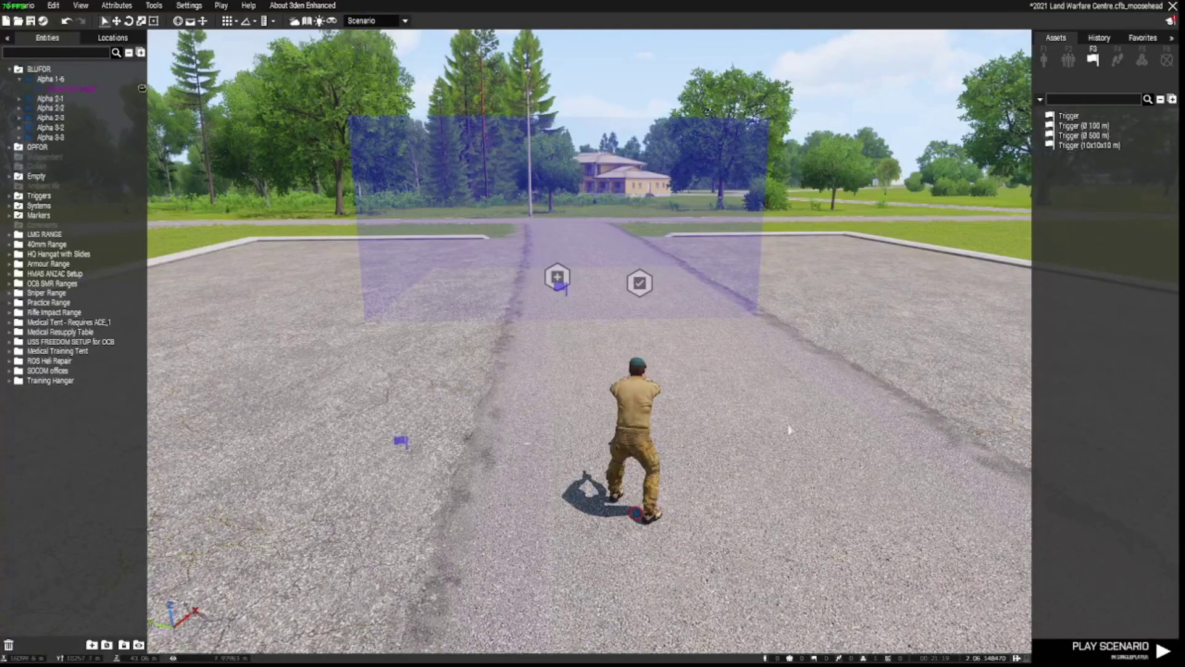
Step: Move the Create Task module to the left of the 10x10x10 m trigger's flag
key("d")
mouse_move(765, 457)
right_mouse_down()
mouse_move(727, 471)
mouse_move(757, 476)
right_mouse_up()
key("w")
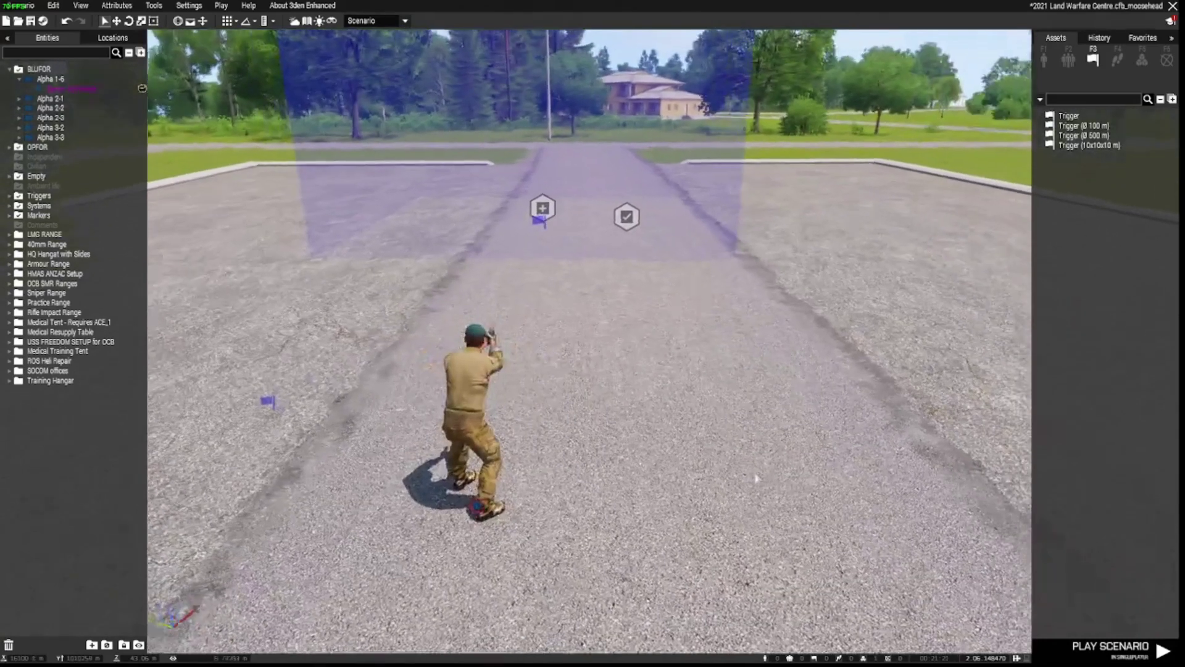
key("a")
left_click(545, 400)
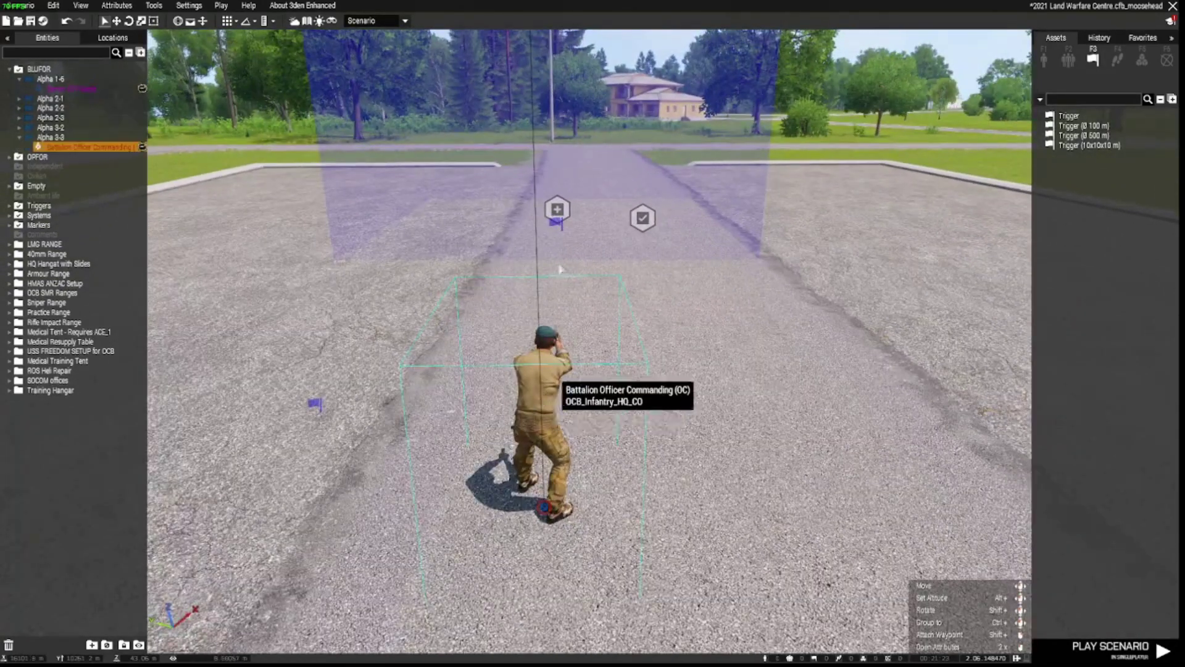
left_click_drag(555, 207, 491, 223)
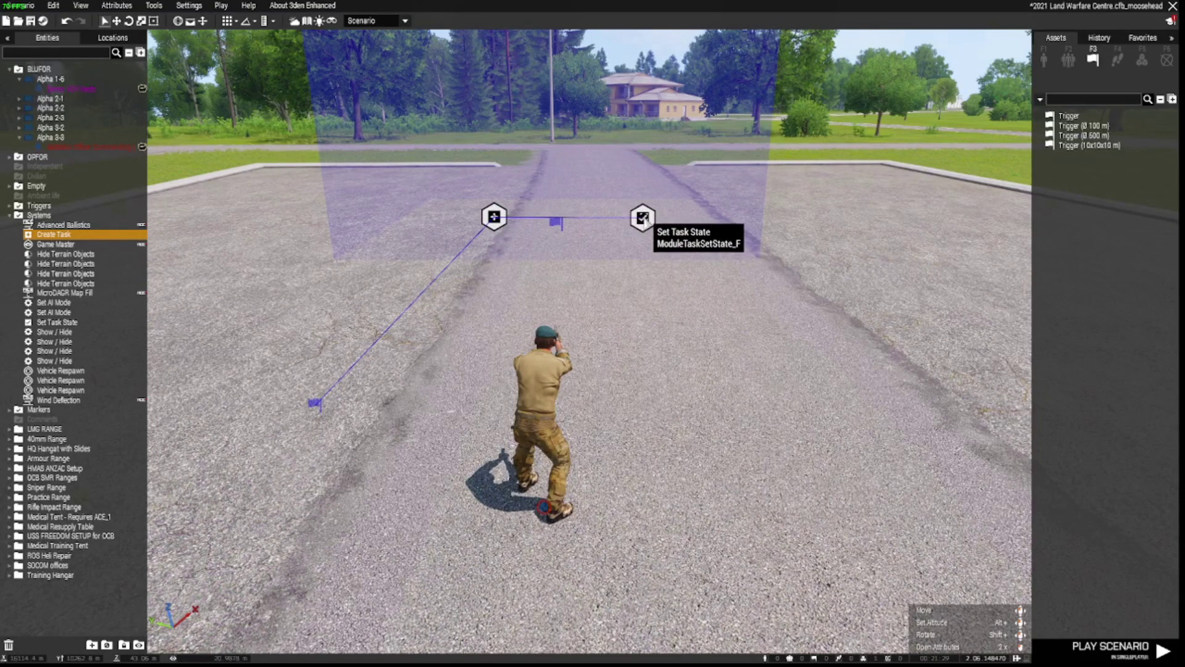
Step: Check the state option in the Set Task State module's attributes
left_click(643, 219)
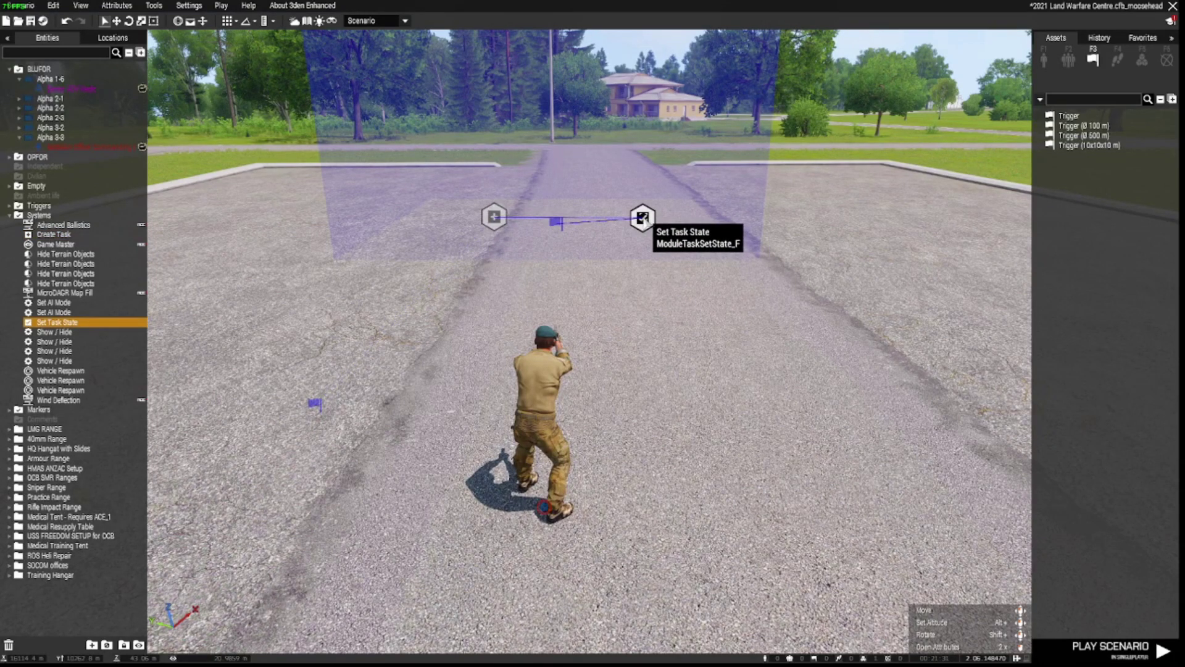
double_click(644, 221)
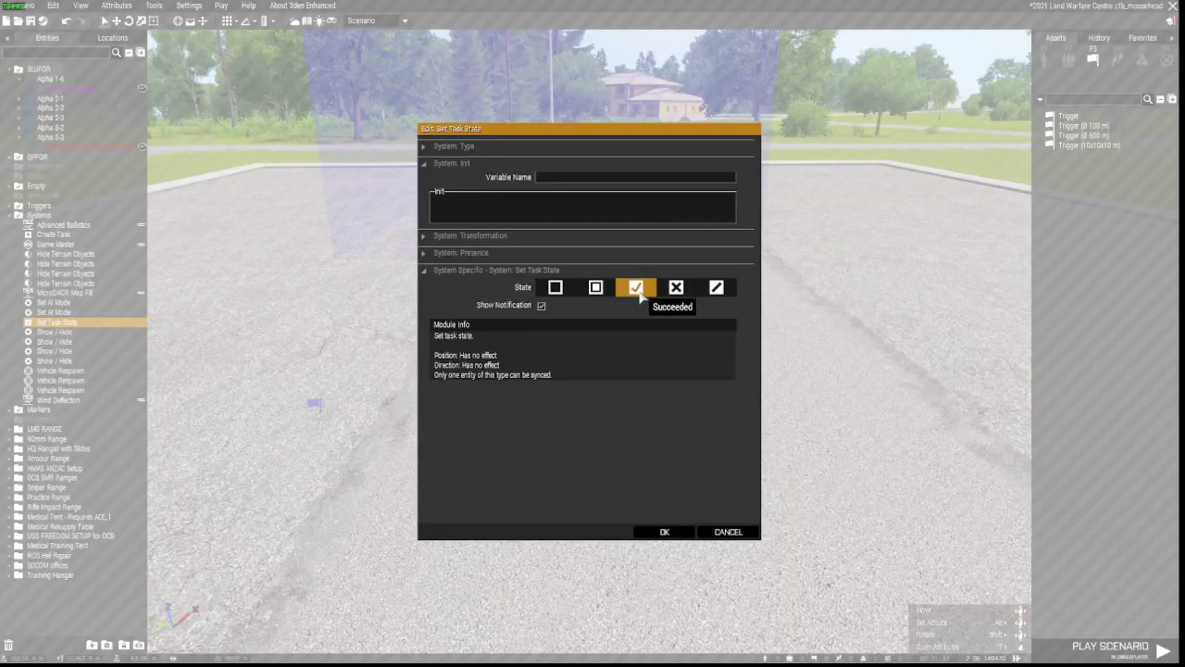
left_click(671, 531)
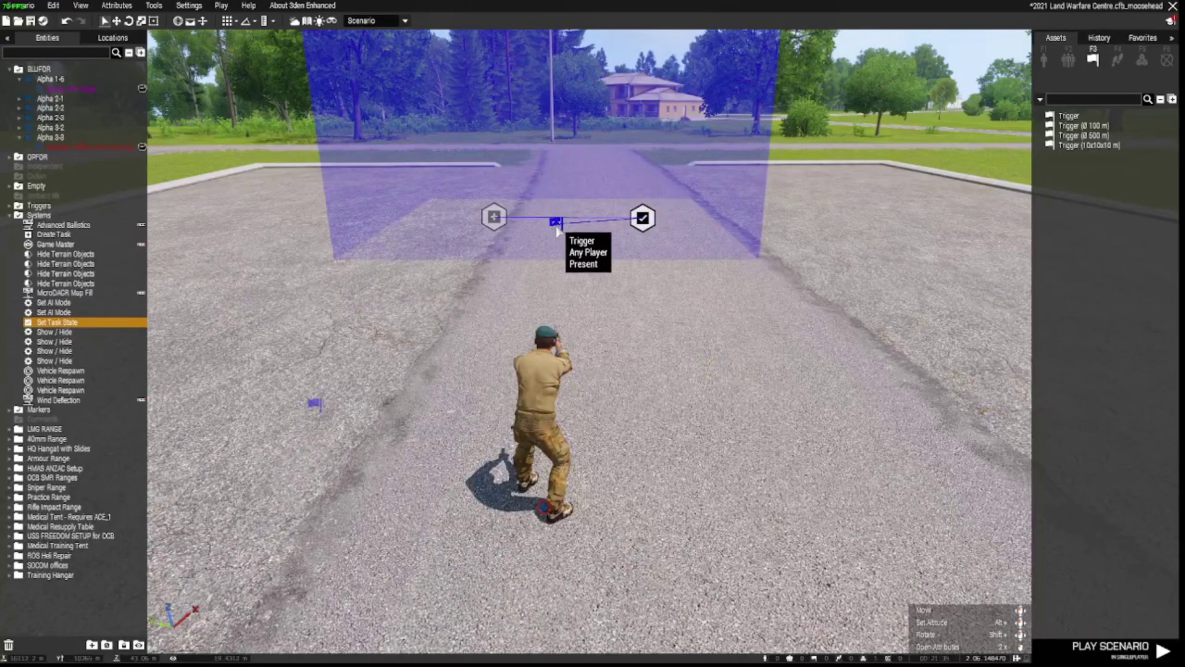
Step: Shift the 10x10x10 m trigger slightly toward the soldier, between the Create Task and Set Task State modules
left_click(559, 225)
left_click_drag(560, 229, 566, 239)
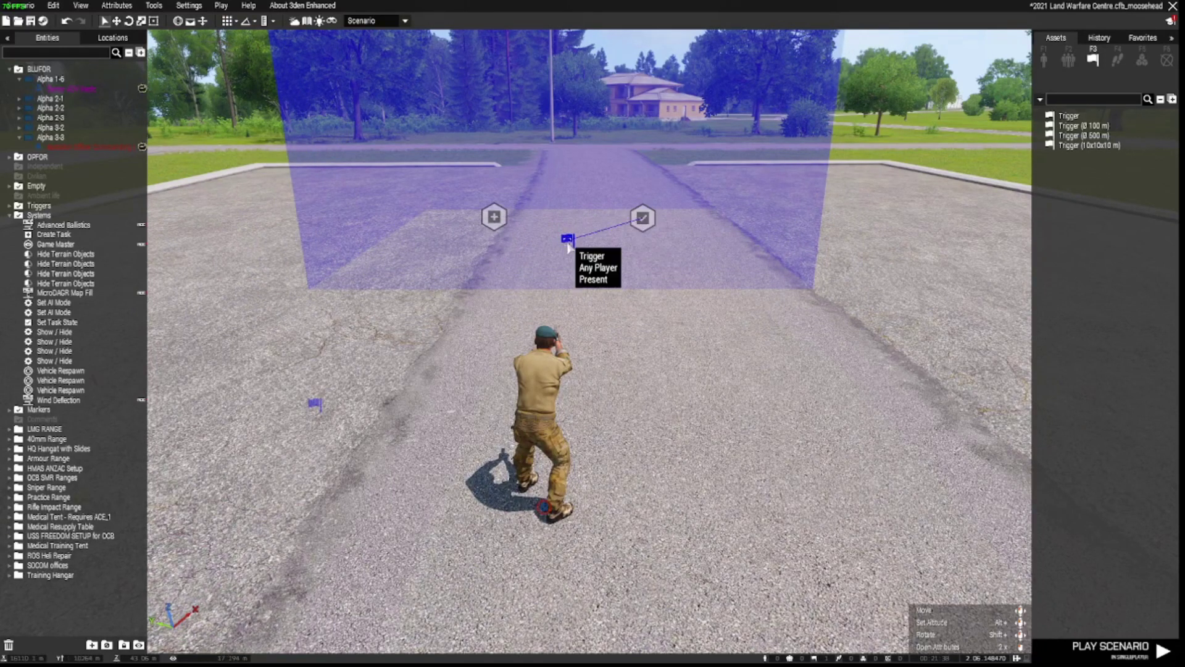
left_click_drag(568, 244, 568, 235)
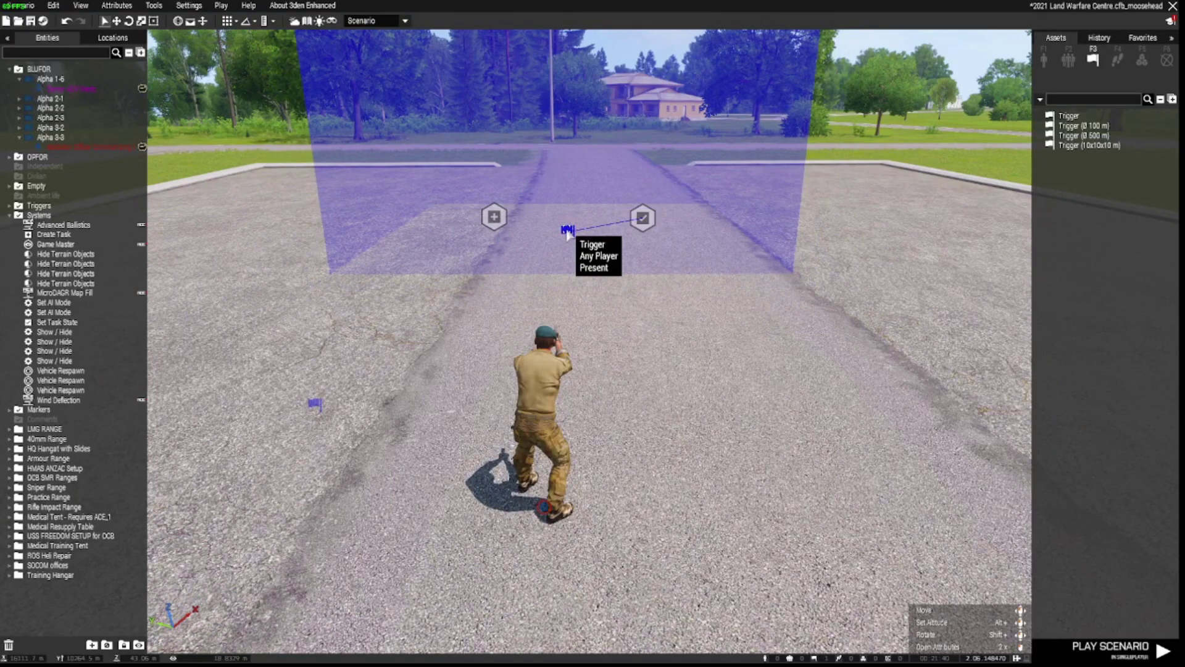
Step: Review the 10x10x10 m trigger's activation settings and inspect the Radio Alpha trigger's sync link
double_click(568, 232)
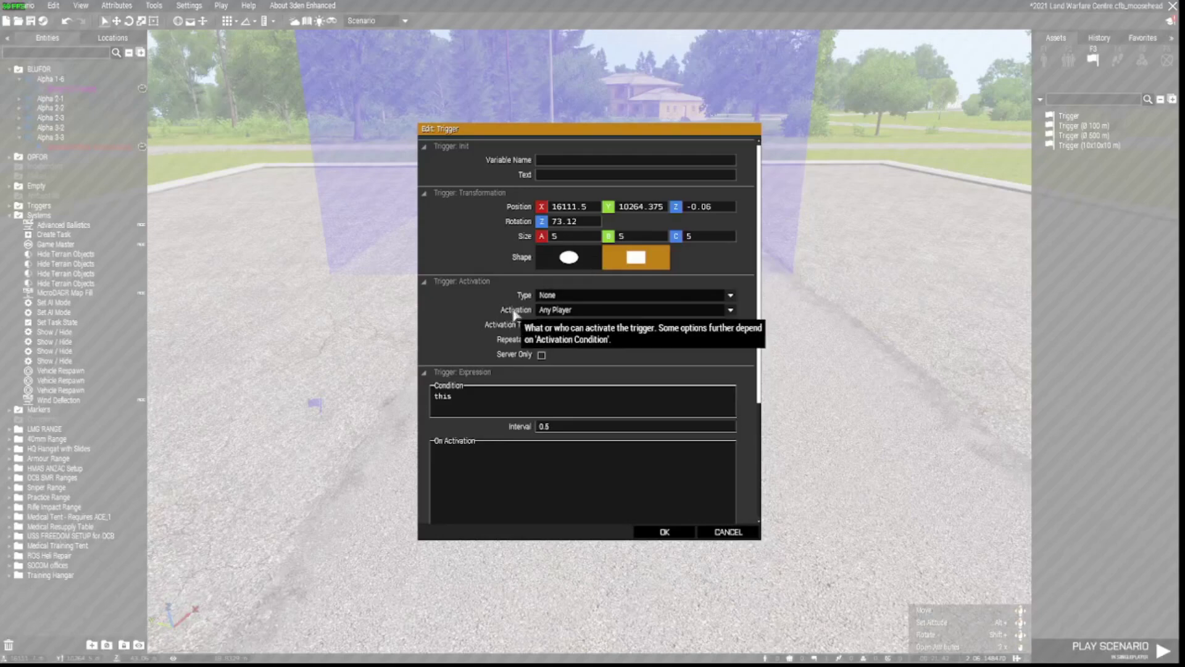
left_click(664, 531)
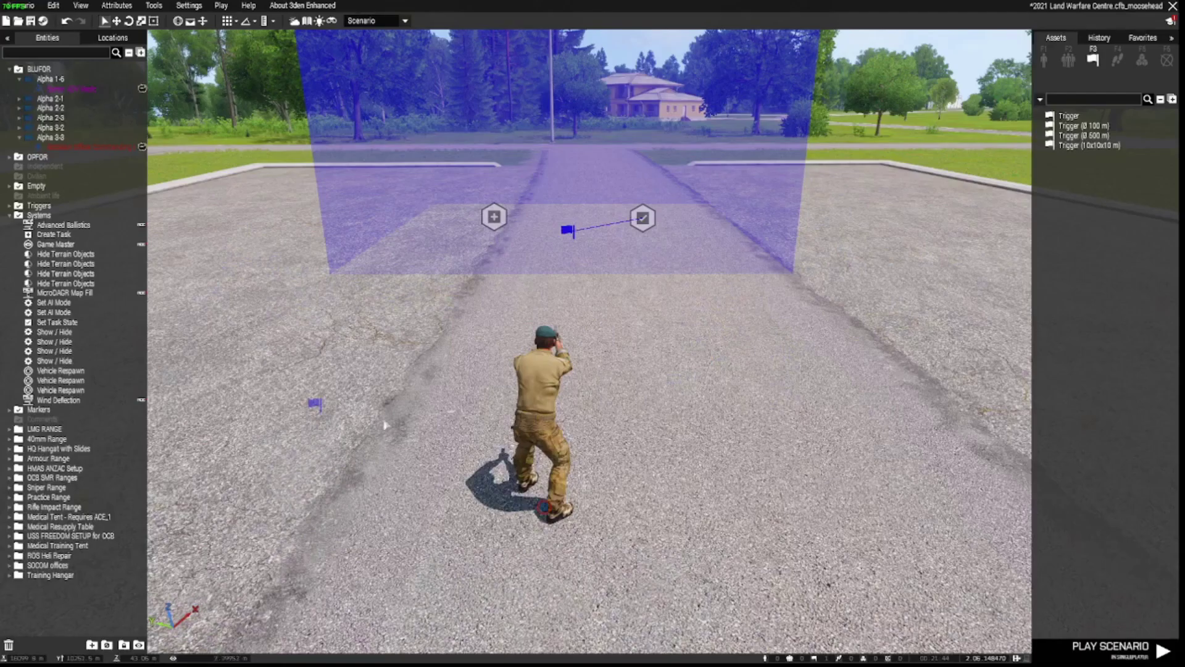
left_click(315, 403)
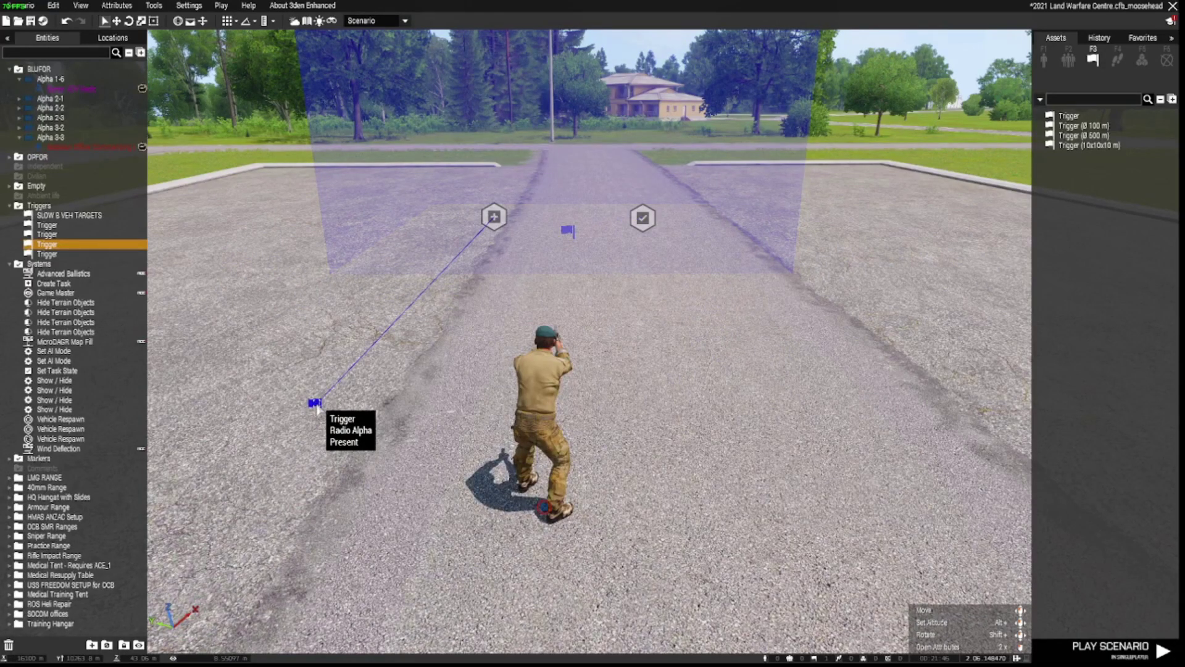
key("a")
key("d")
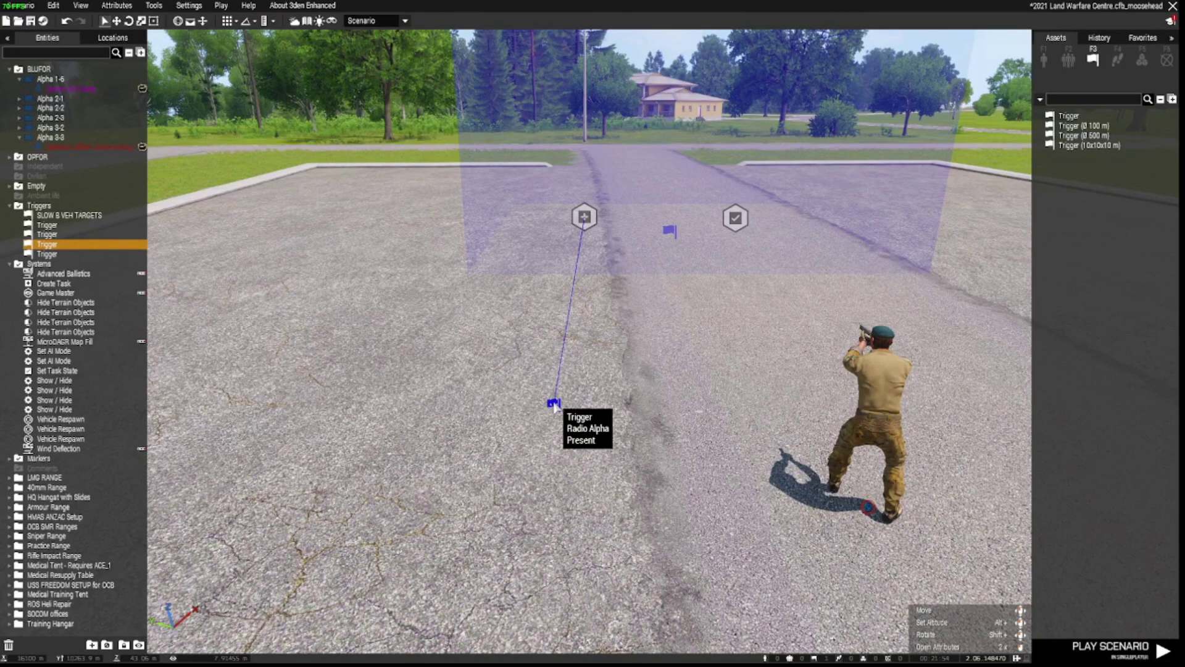
Step: Review the activation options of the trigger synced to the Create Task module and keep Radio Alpha selected
double_click(554, 404)
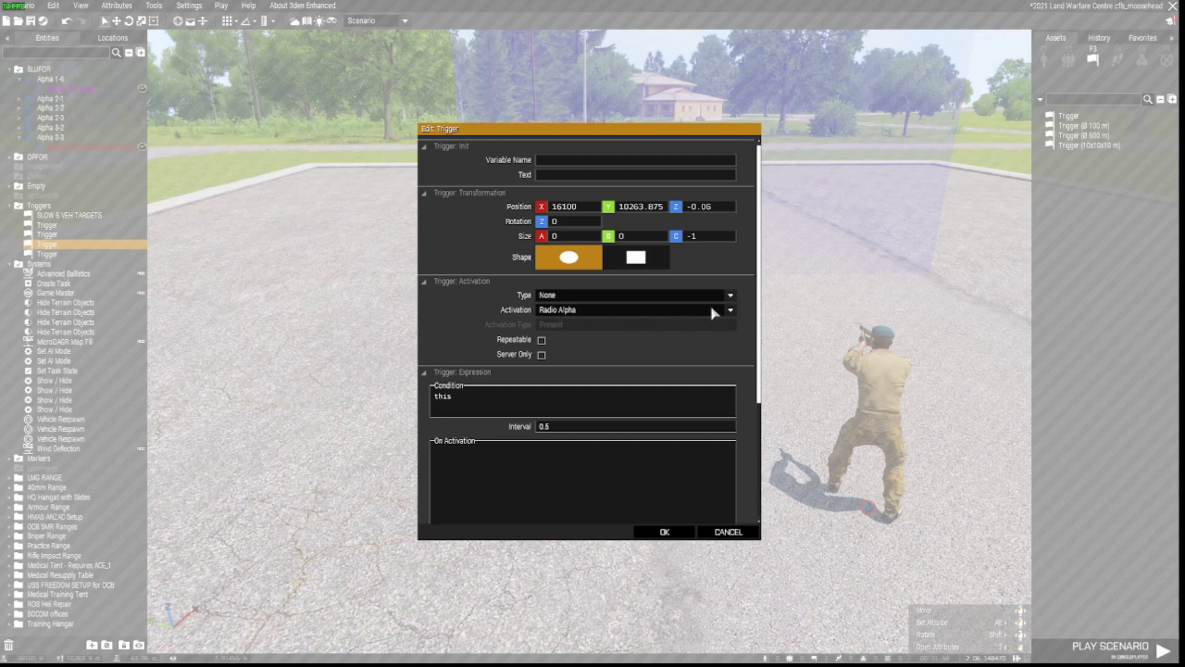
left_click(732, 309)
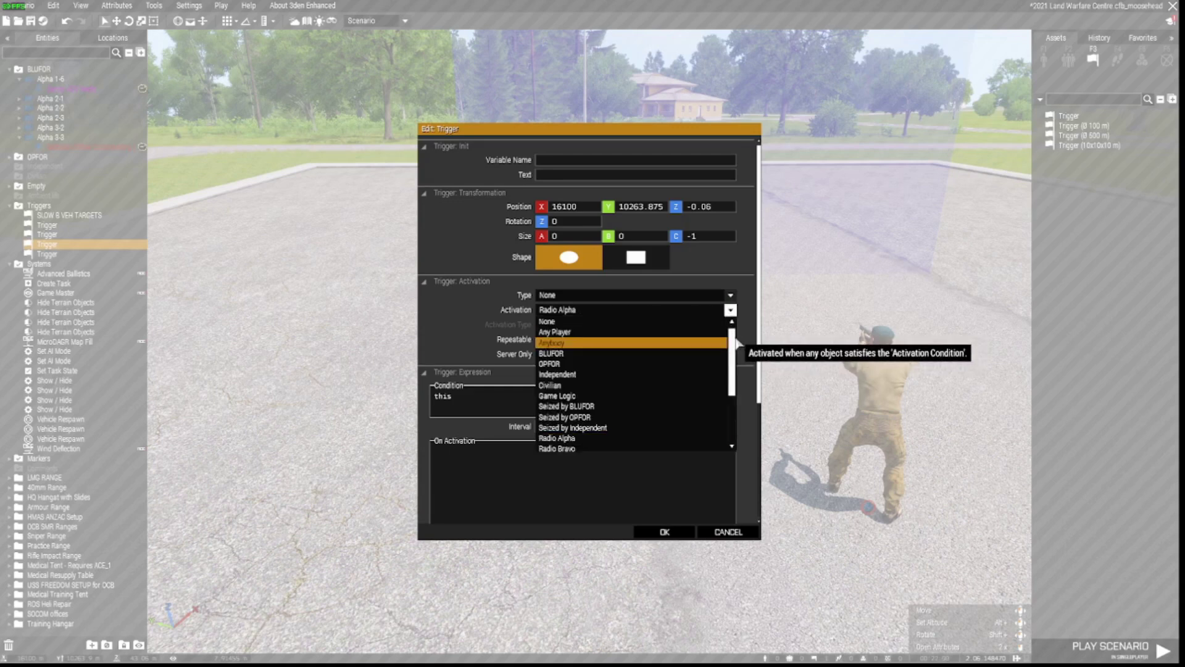
left_click_drag(735, 339, 735, 396)
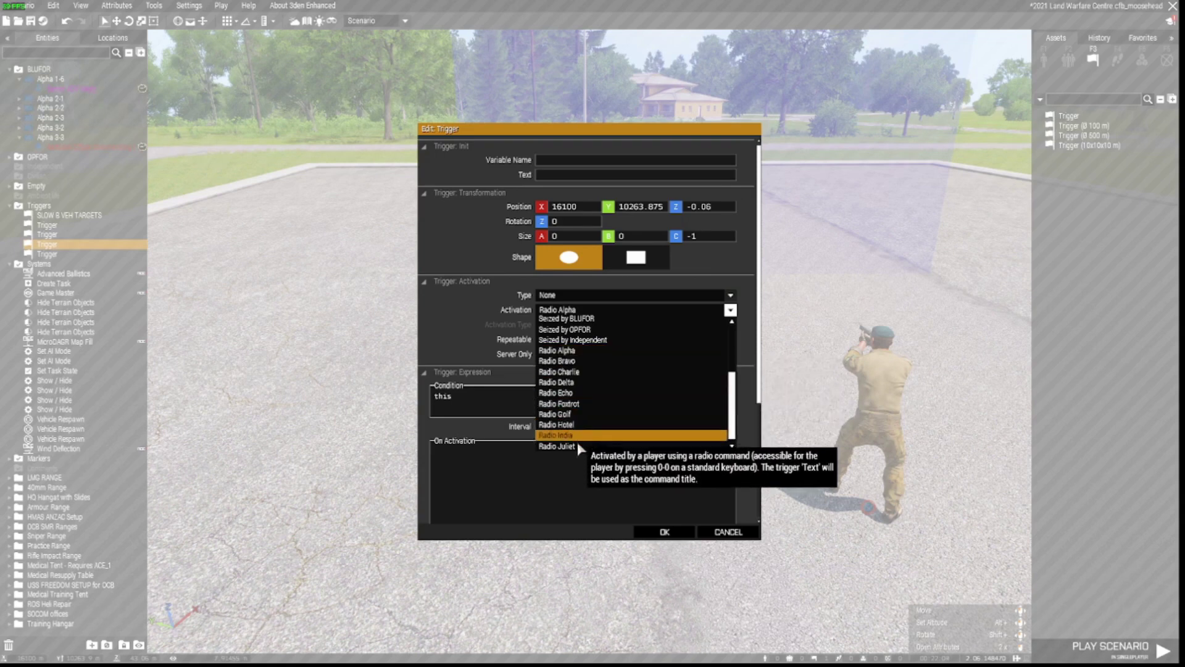
left_click(561, 350)
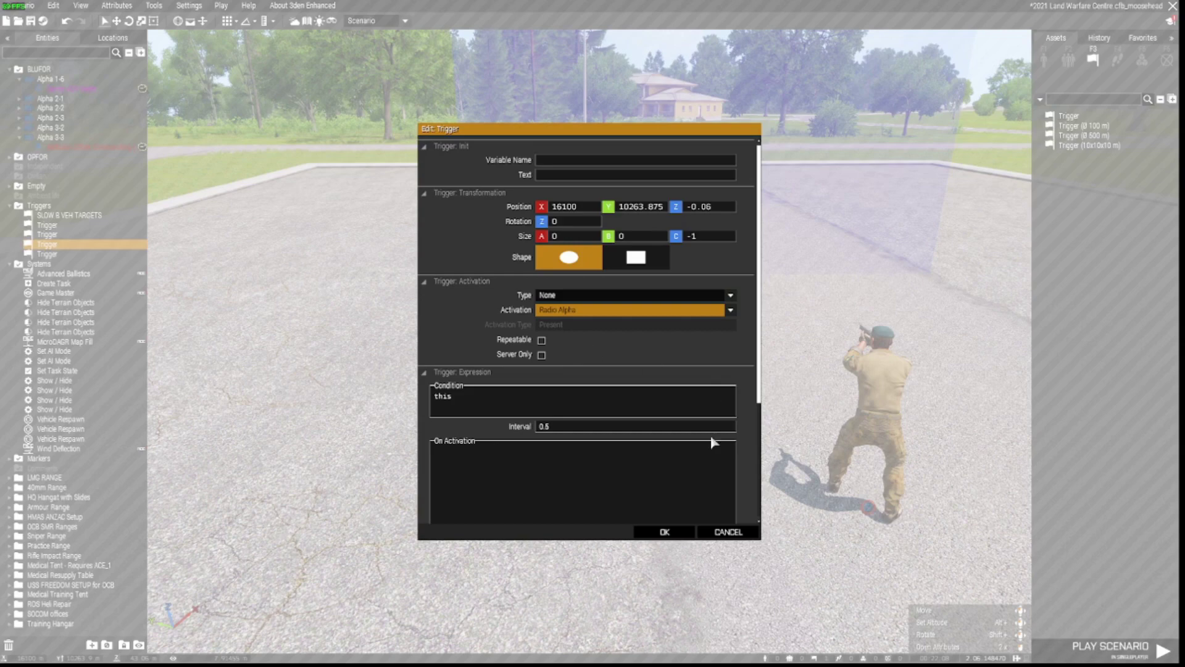
left_click(674, 534)
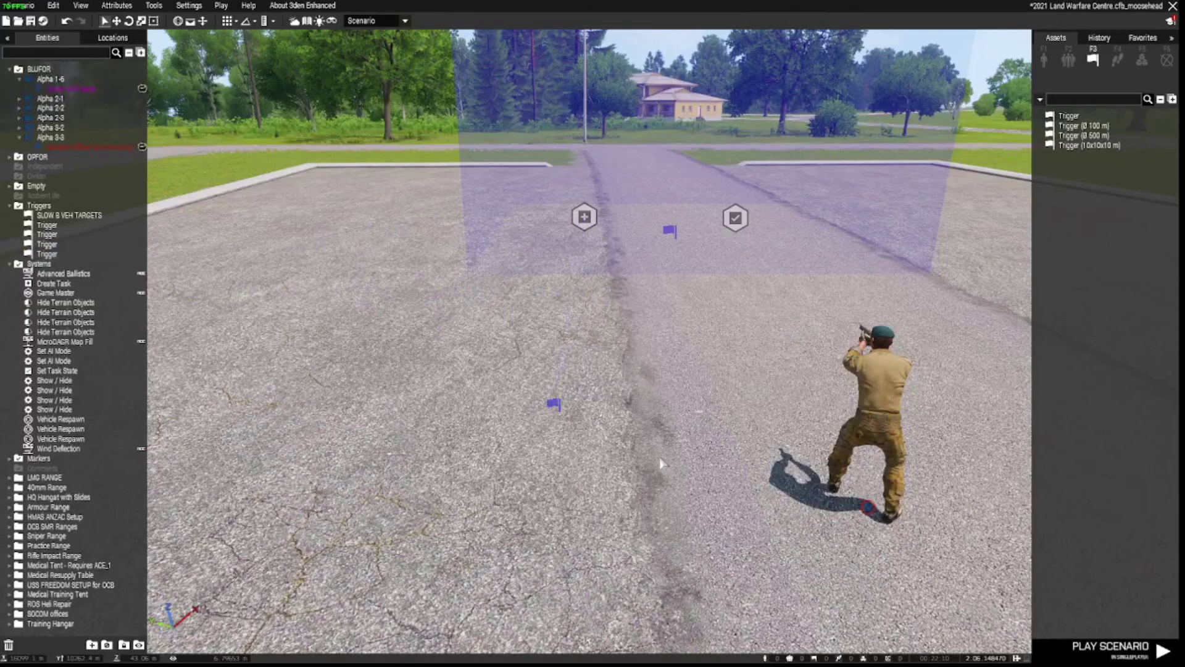
Step: Examine the task setup around the soldier, including the Radio Alpha trigger's link to the Create Task module
mouse_move(641, 479)
right_mouse_down()
mouse_move(676, 467)
mouse_move(641, 452)
mouse_move(519, 479)
mouse_move(663, 480)
right_mouse_up()
key("d")
key("d")
key("a")
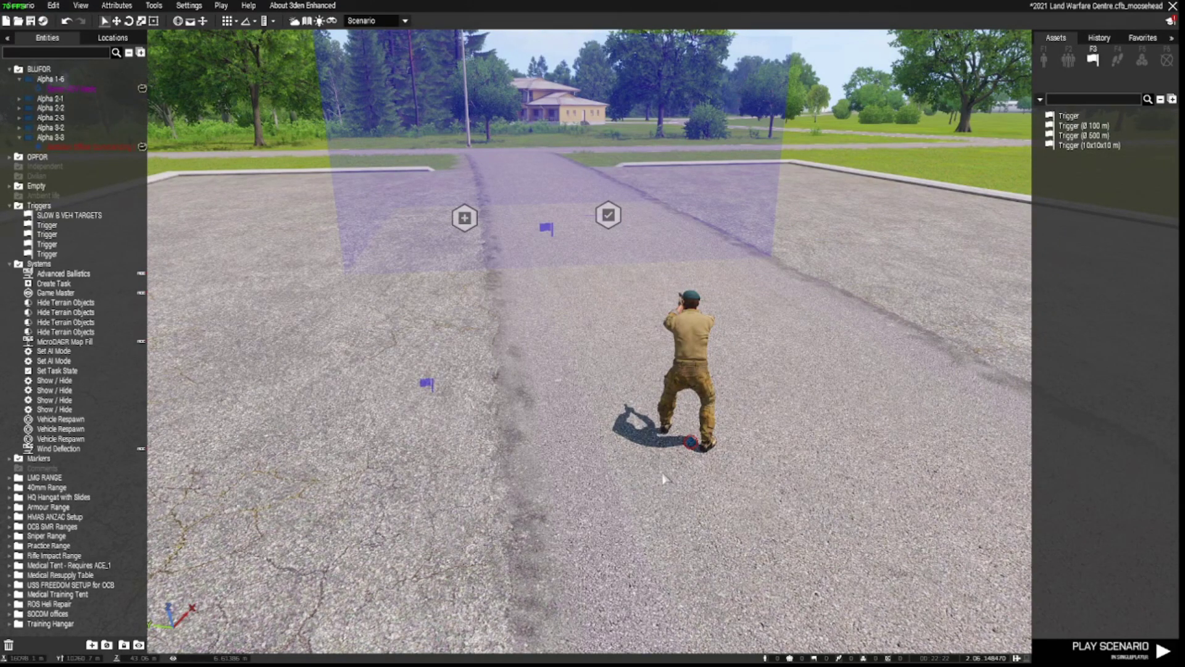
right_click_drag(625, 409, 616, 404)
key("w")
mouse_move(574, 254)
left_mouse_down()
mouse_move(602, 265)
mouse_move(559, 268)
mouse_move(556, 253)
left_mouse_up()
left_click(431, 451)
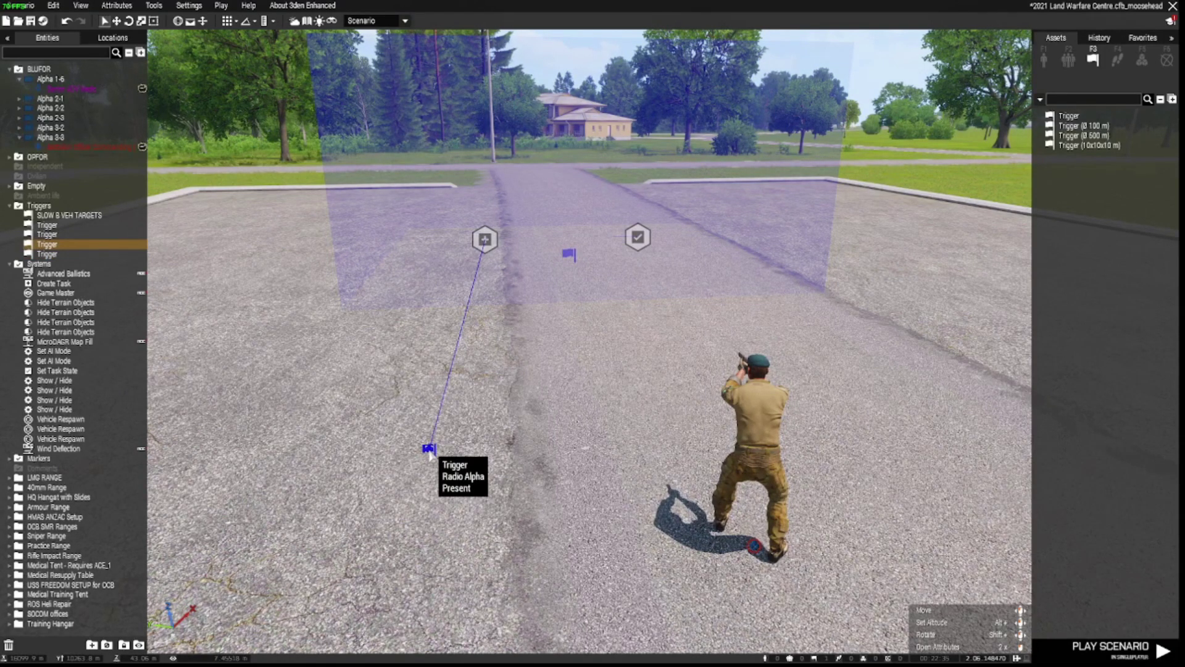
key("w")
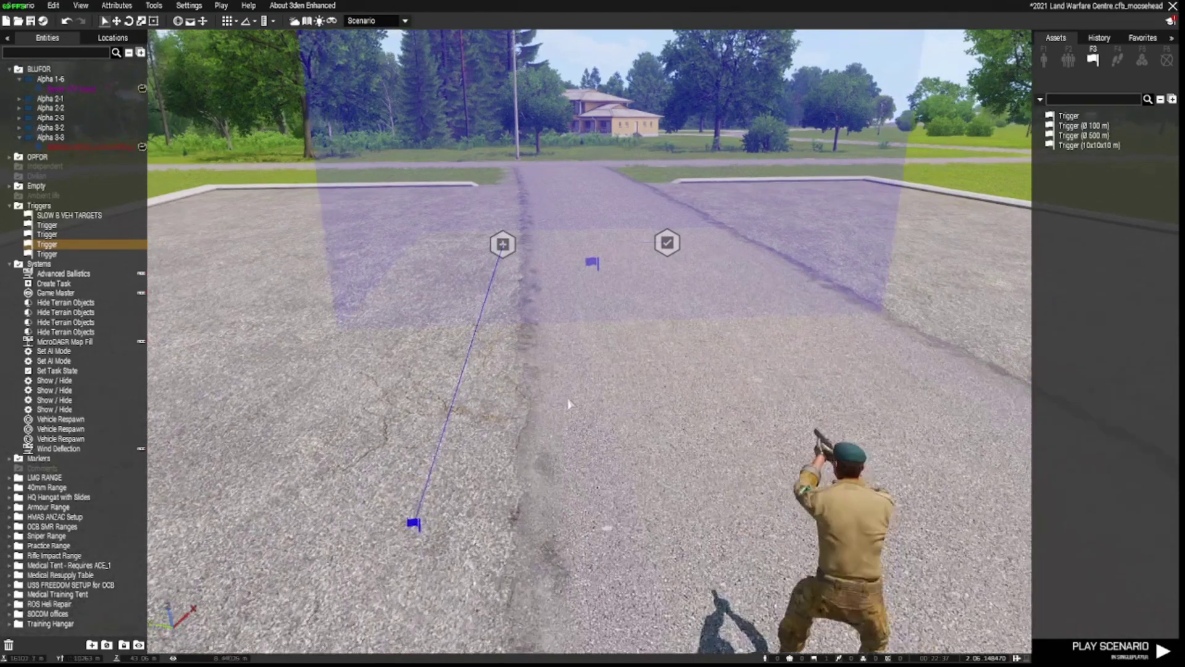
key("s")
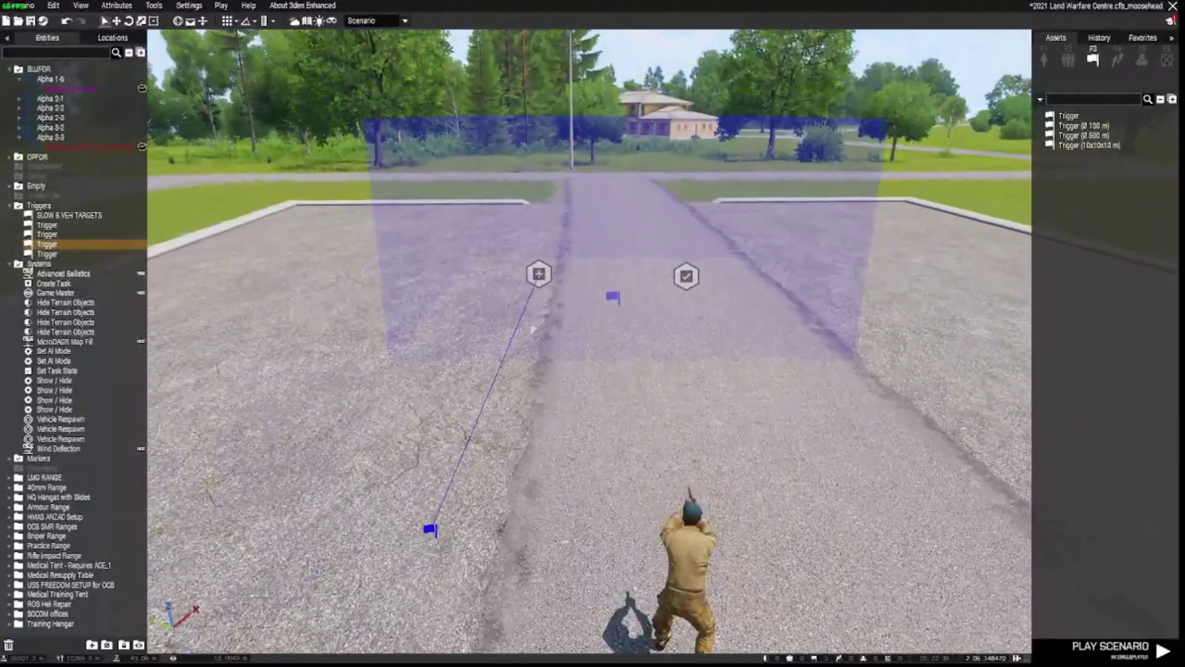
Step: Delete the Create Task and Set Task State modules with the 10x10x10 m trigger, and move the Radio Alpha trigger closer to the soldier
left_click_drag(457, 258, 785, 310)
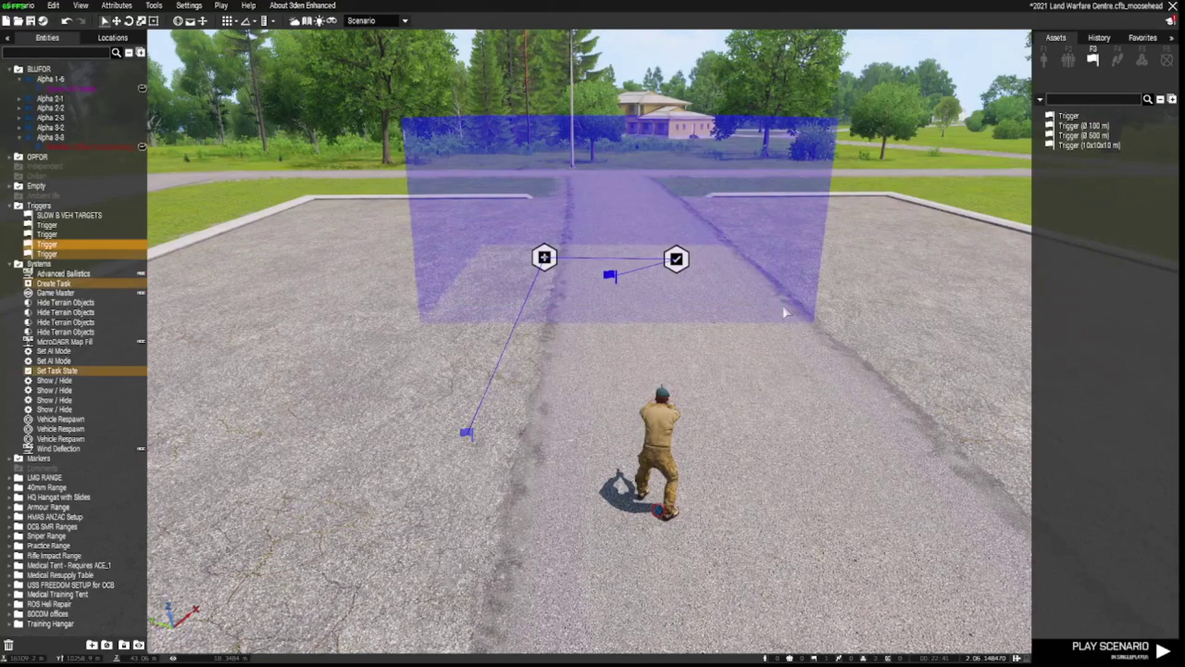
key("Delete")
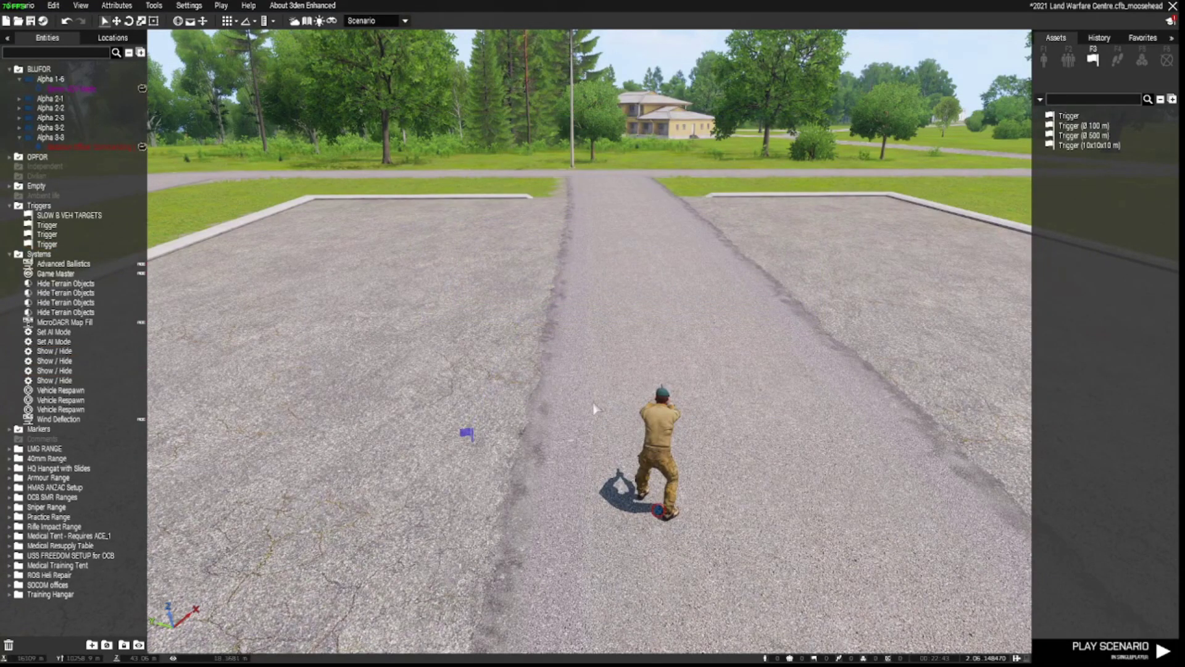
left_click_drag(473, 437, 571, 432)
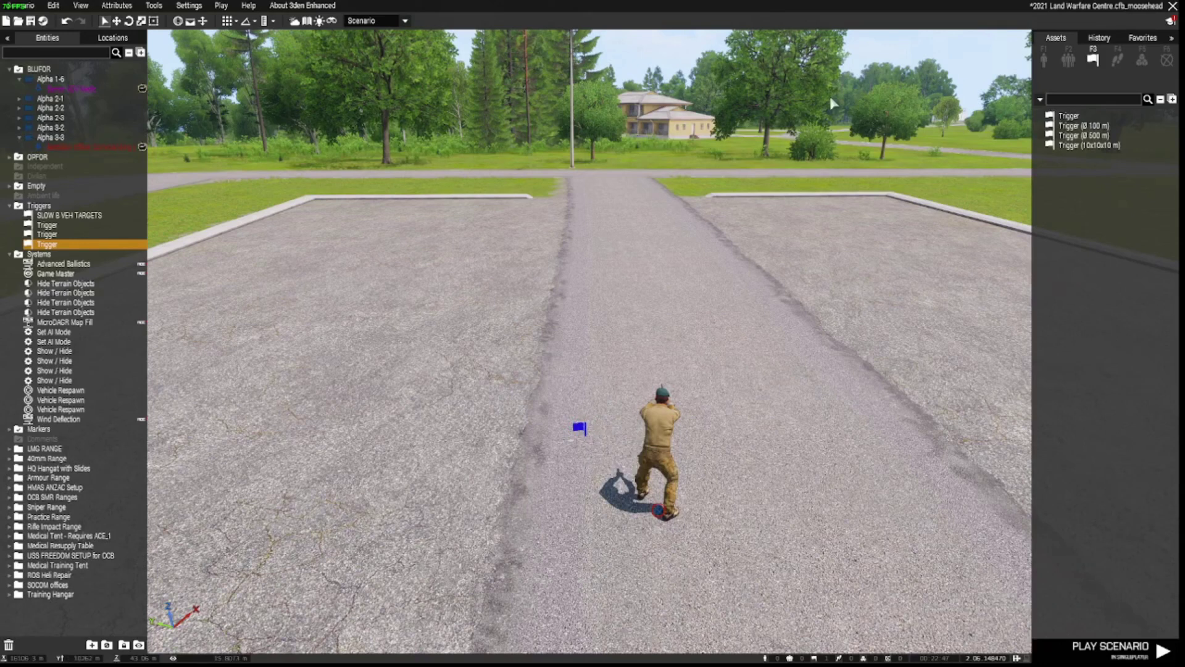
Step: Place an Ordnance module from the Effects category on the crossing road ahead of the soldier, just right of the path's far end
left_click(1143, 62)
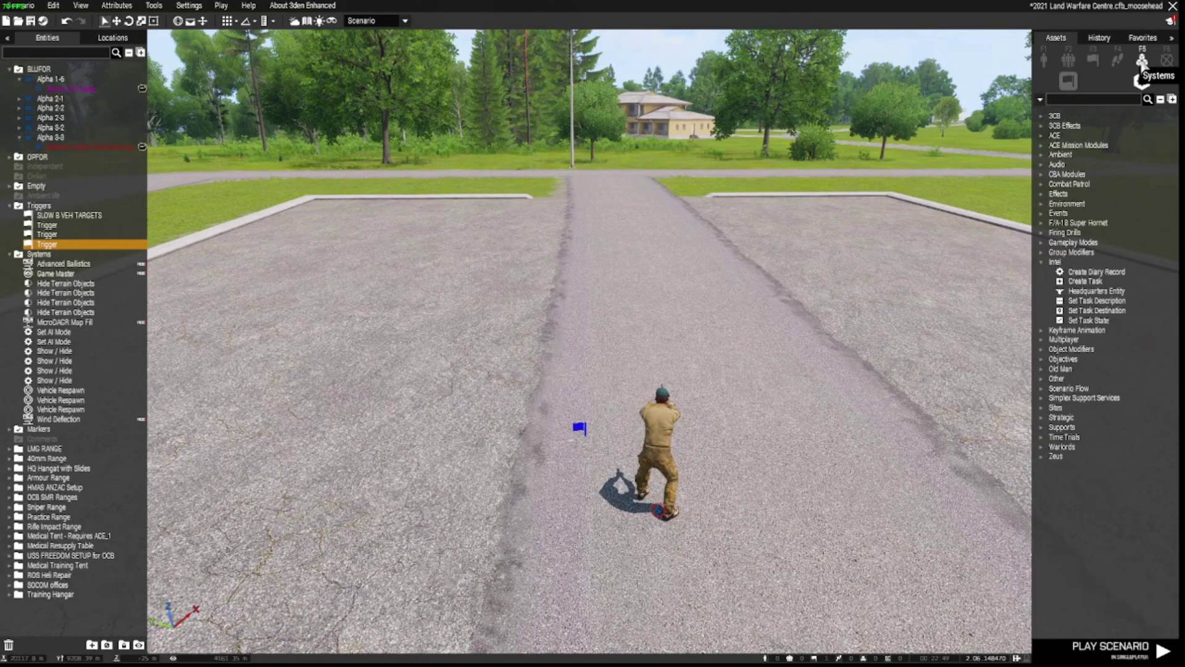
left_click(1037, 203)
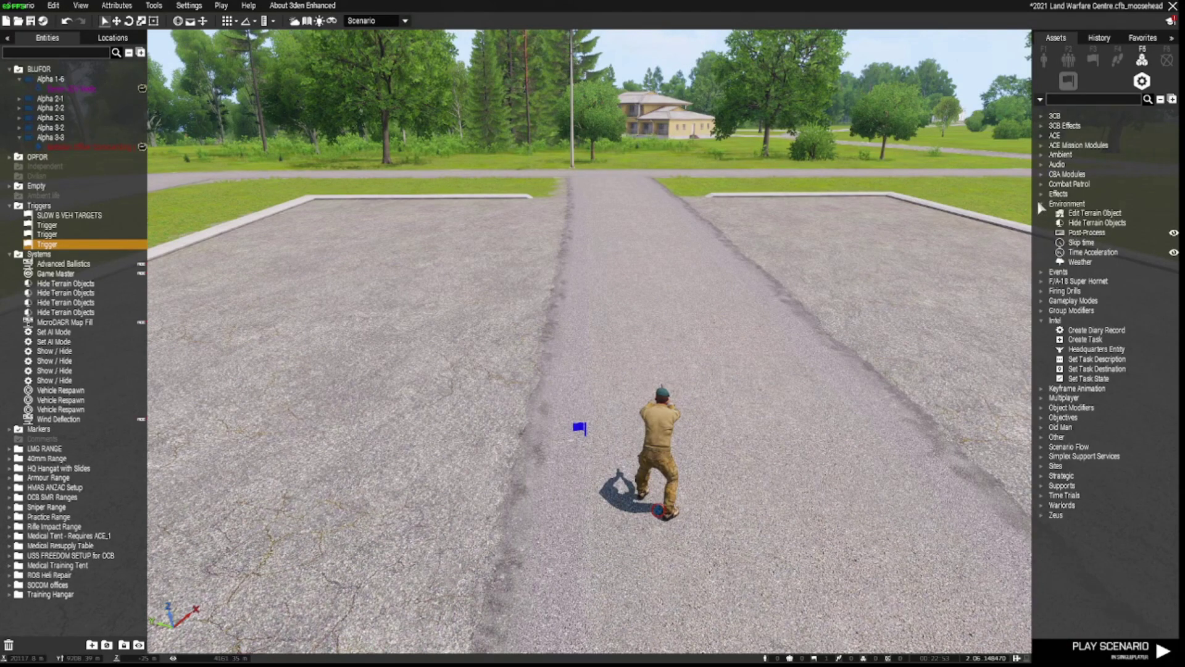
left_click(1038, 202)
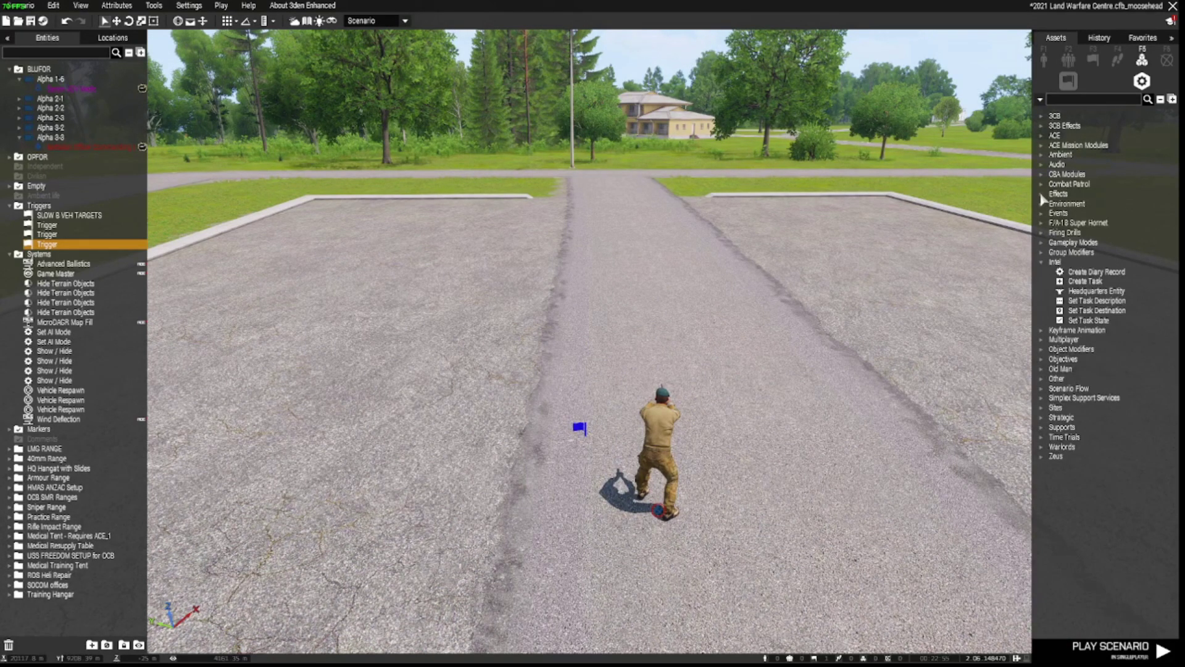
left_click(1041, 194)
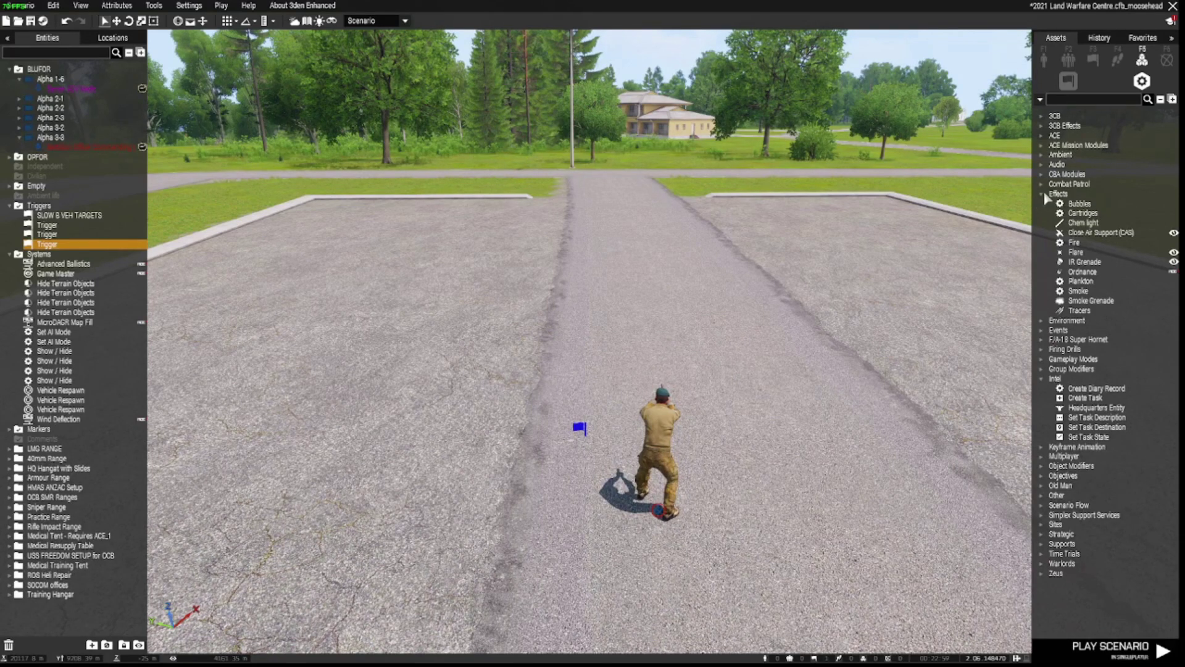
left_click(1079, 271)
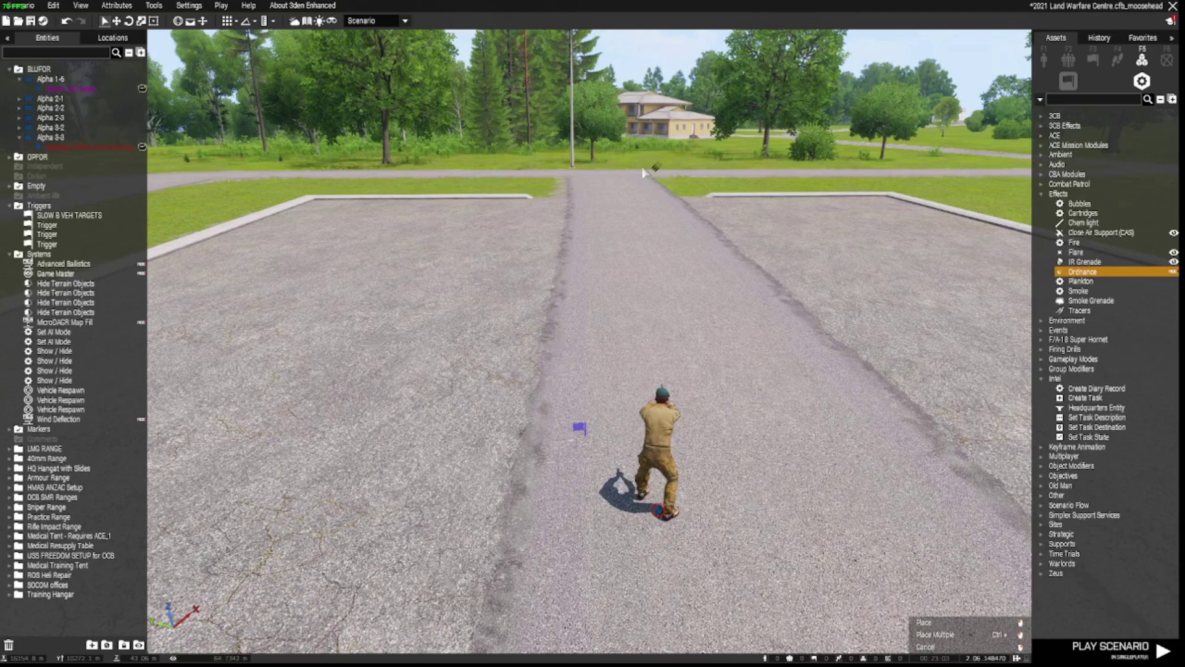
left_click(710, 166)
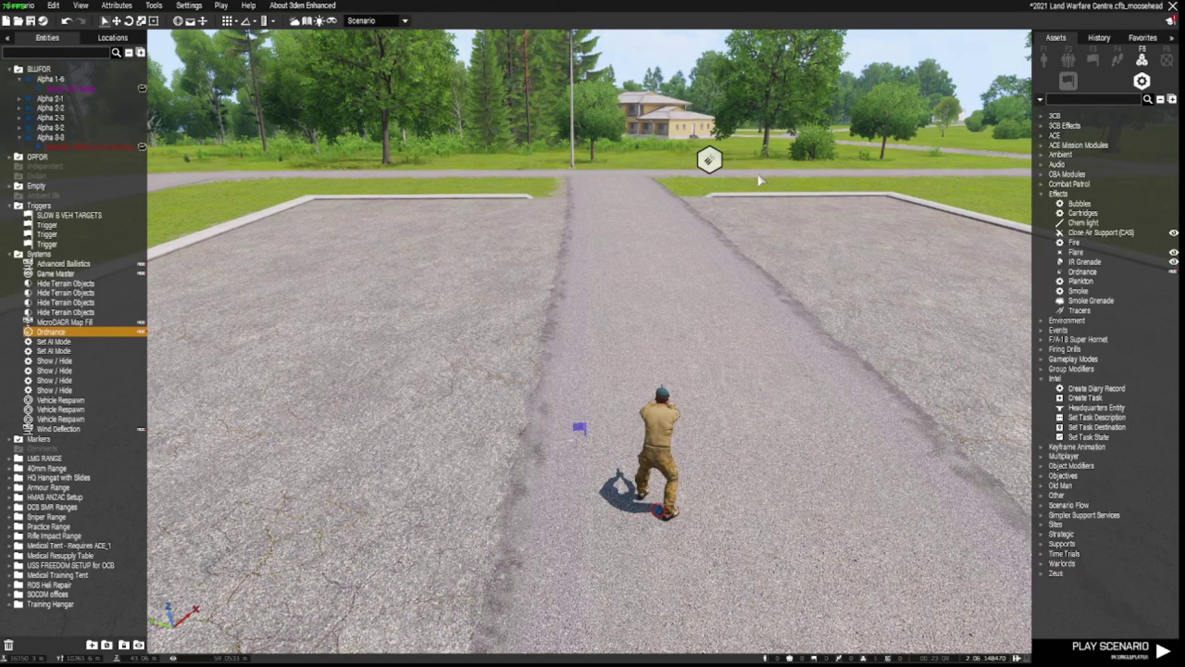
mouse_move(709, 160)
left_mouse_down()
mouse_move(665, 151)
mouse_move(711, 171)
left_mouse_up()
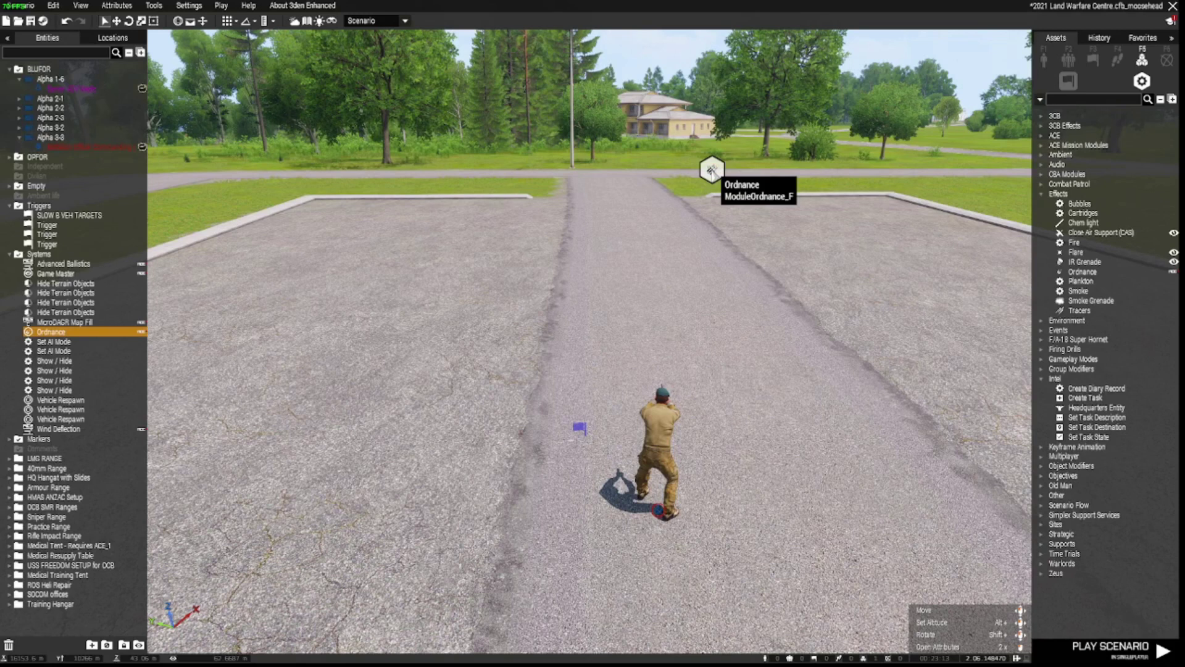
Step: Add three more Ordnance modules on the grass beyond the parking area, spread out to the left of the first one
left_click(538, 158)
left_click(462, 152)
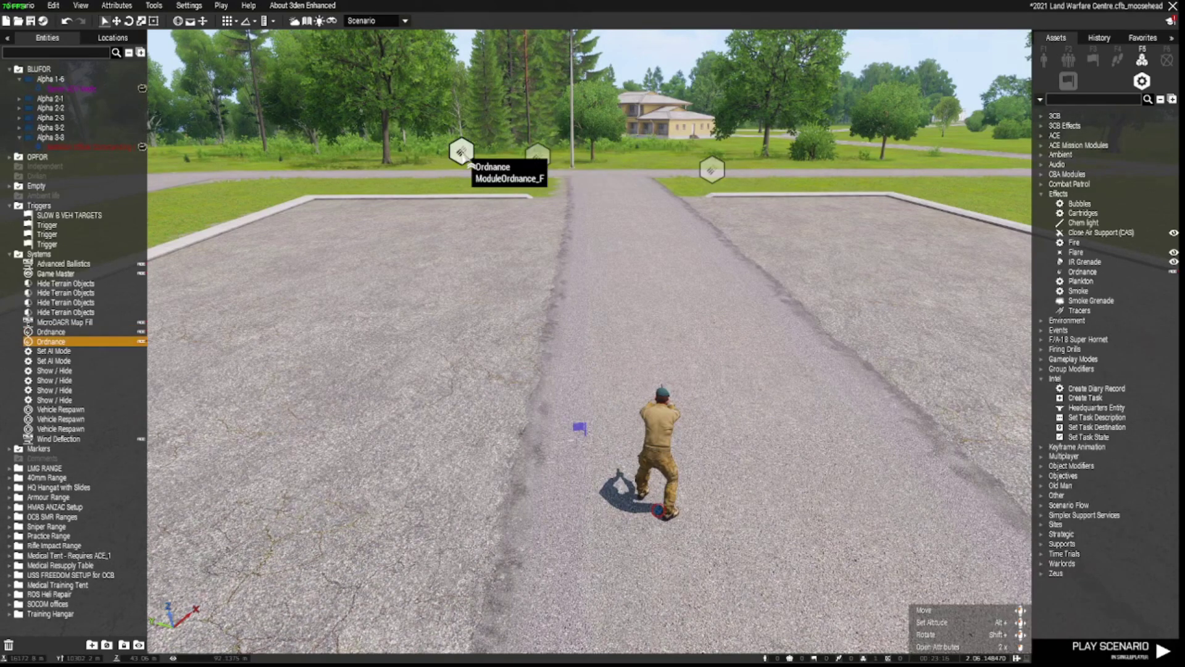
left_click(640, 147)
Step: Sync all four Ordnance modules to the Radio Alpha trigger beside the soldier
left_click_drag(421, 105, 825, 219)
right_click(712, 171)
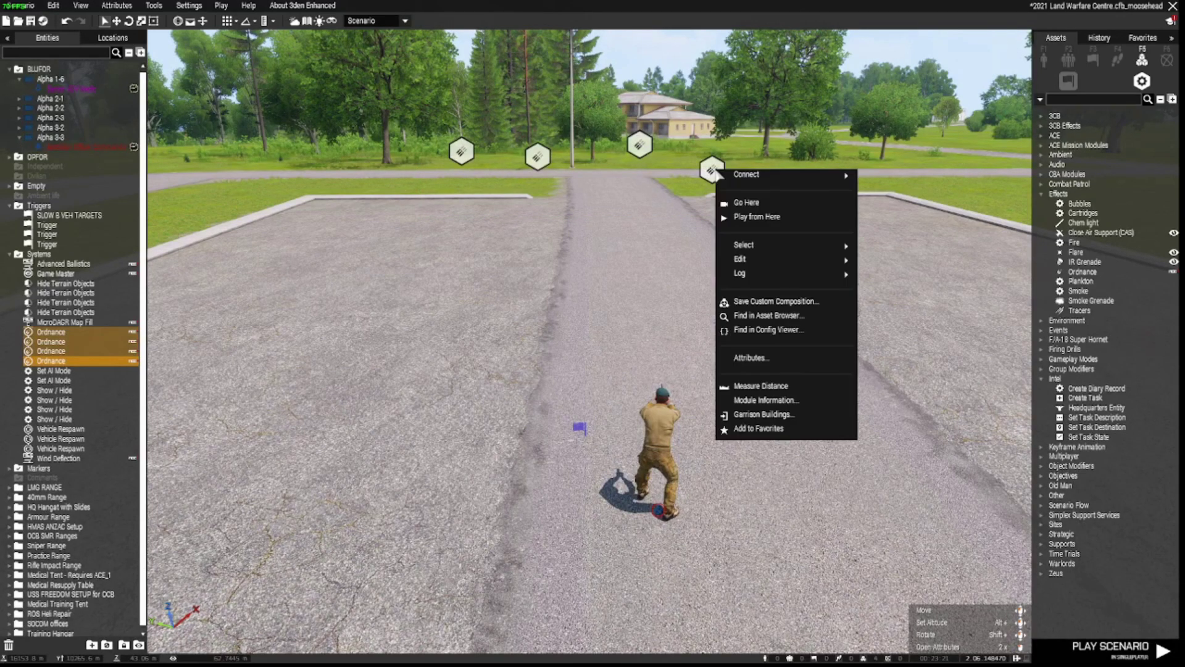
mouse_move(843, 176)
left_click(883, 175)
left_click(580, 427)
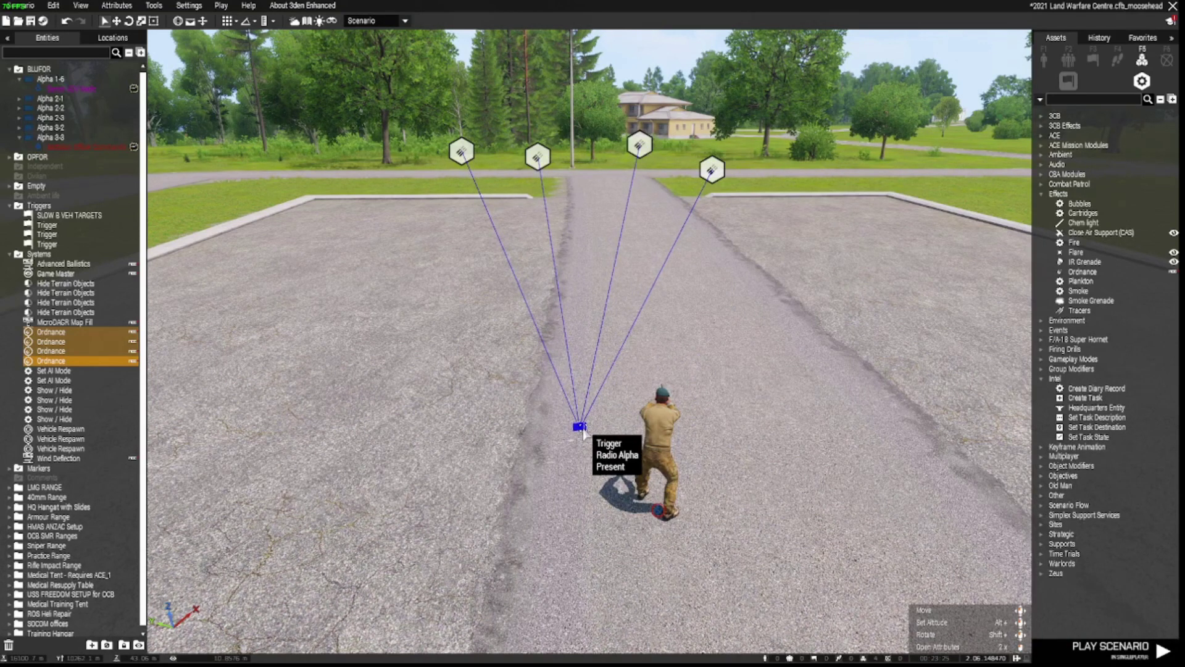
left_click(794, 376)
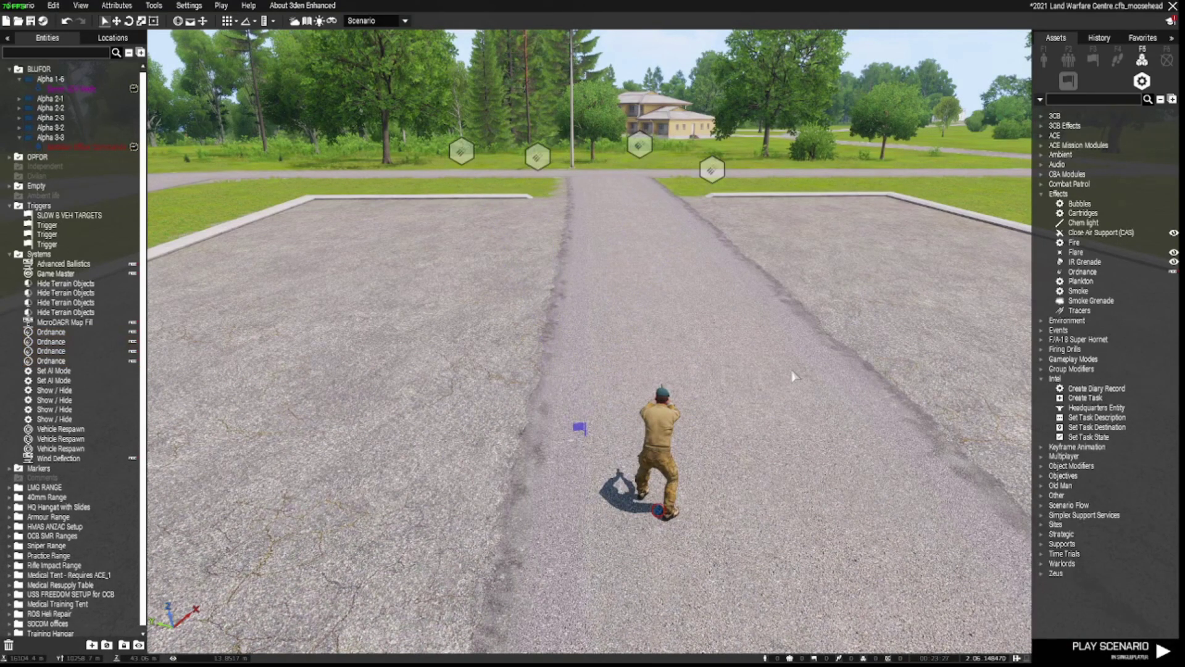